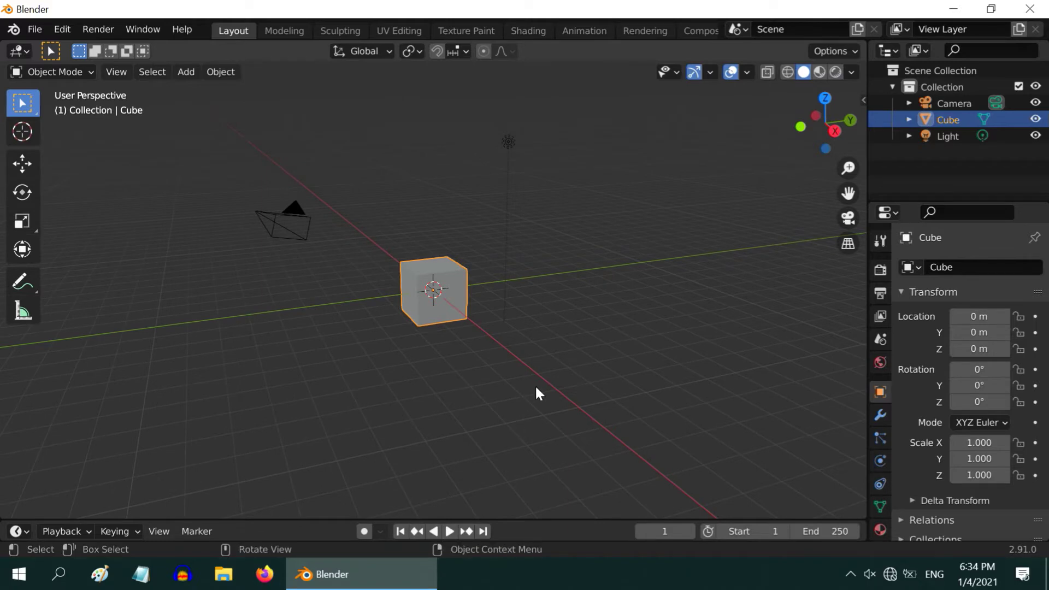
# Add an Array modifier to the cube and set its Count to 10.
pyautogui.moveTo(536, 388); pyautogui.dragTo(437, 336, button='middle')
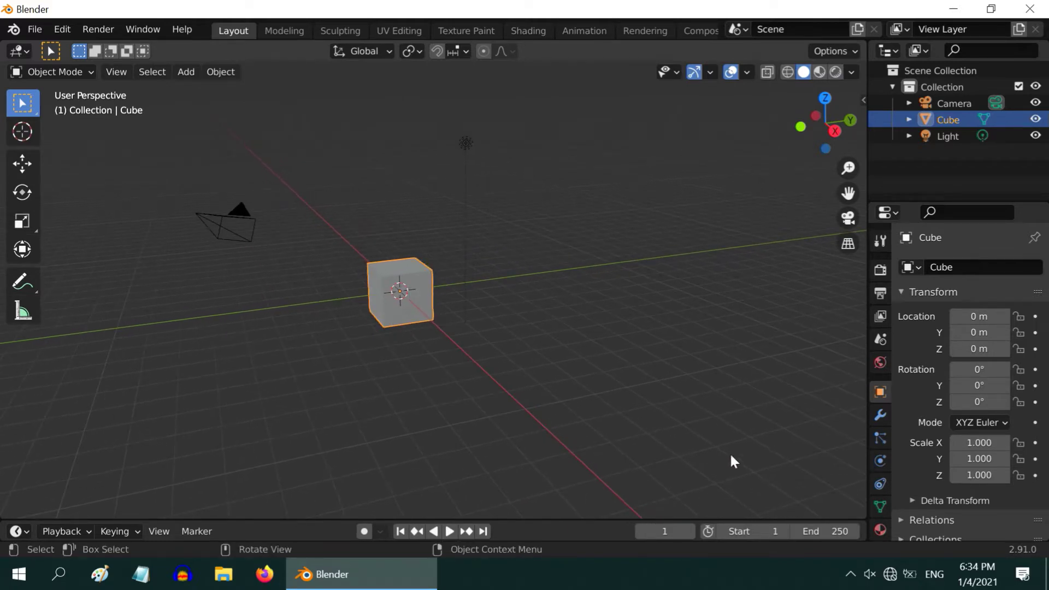
pyautogui.click(880, 415)
pyautogui.click(933, 275)
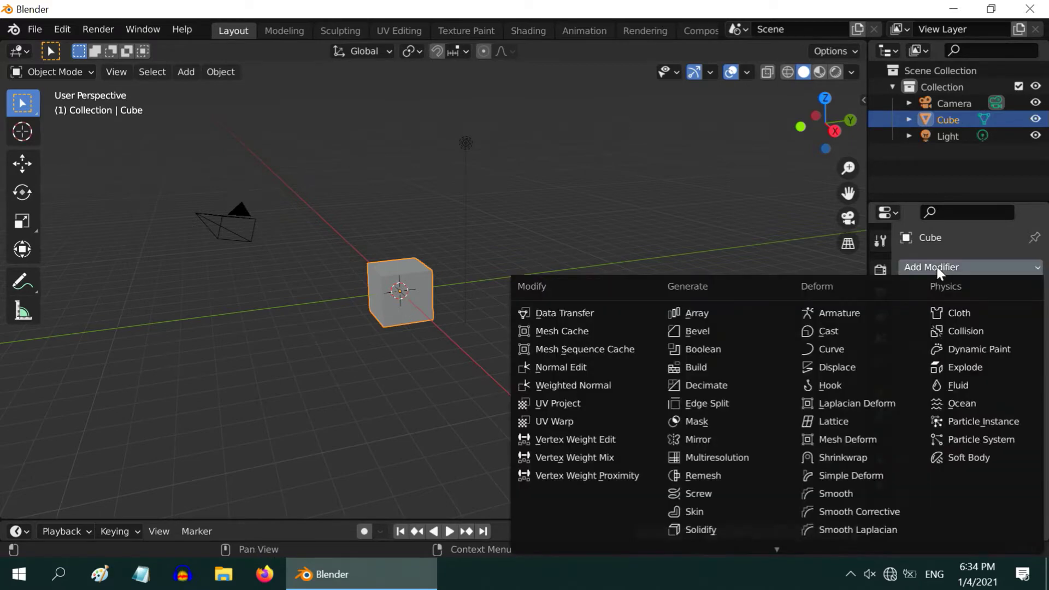
pyautogui.click(703, 313)
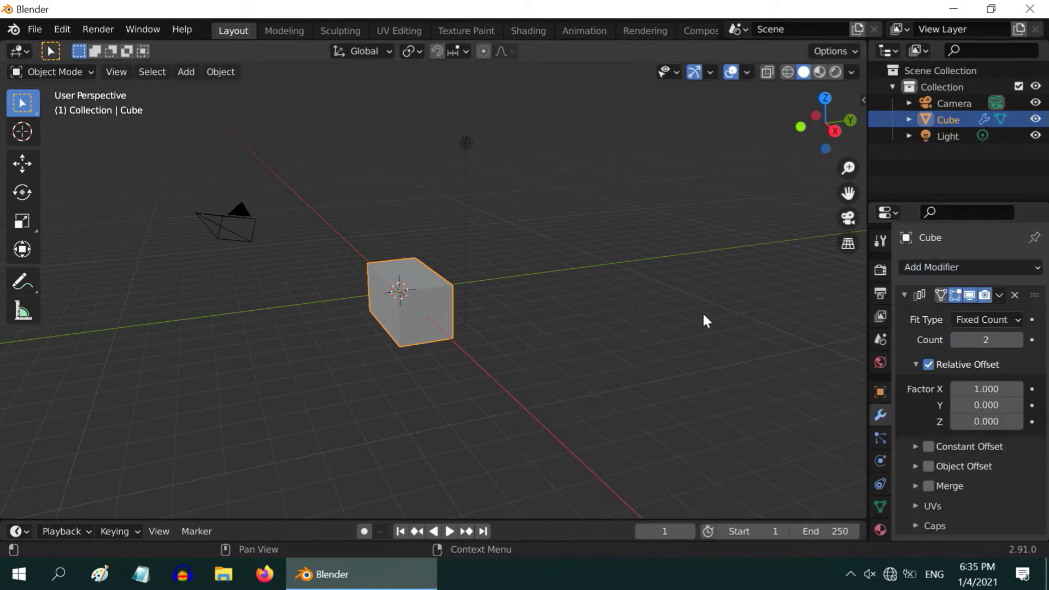
pyautogui.click(1002, 337)
pyautogui.write('10')
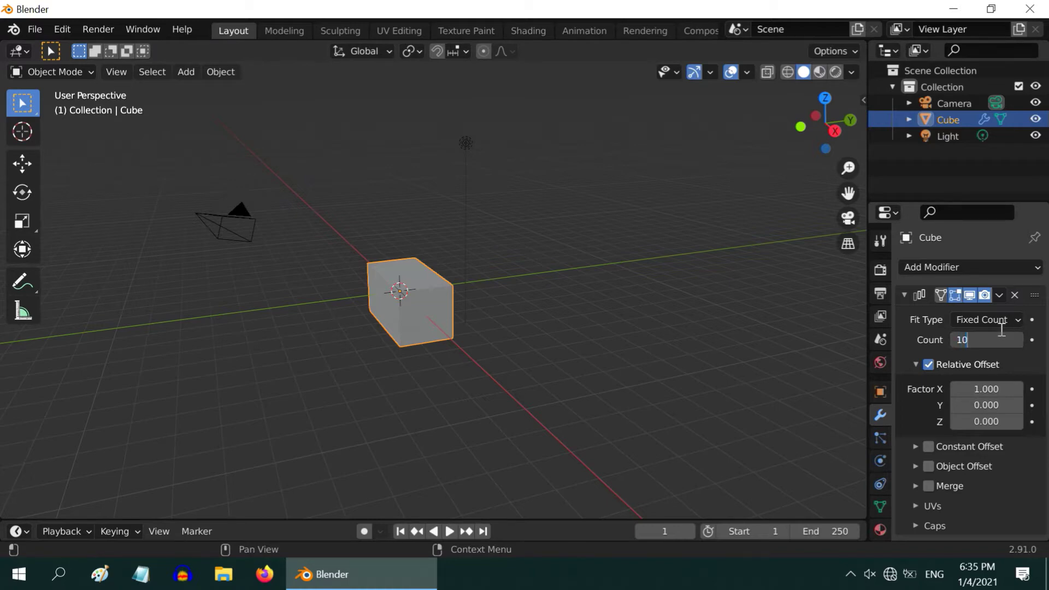
pyautogui.press('Return')
pyautogui.scroll(-2, 443, 391)
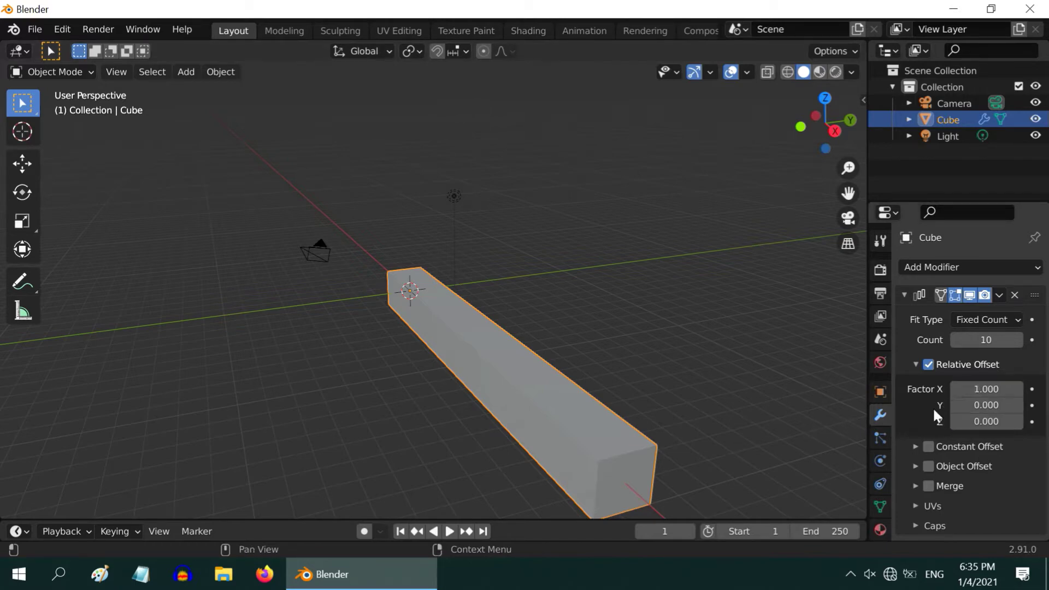
# Set the array's relative offset to X 0 and Y 2, spacing the cubes along Y.
pyautogui.click(988, 406)
pyautogui.write('2')
pyautogui.press('Return')
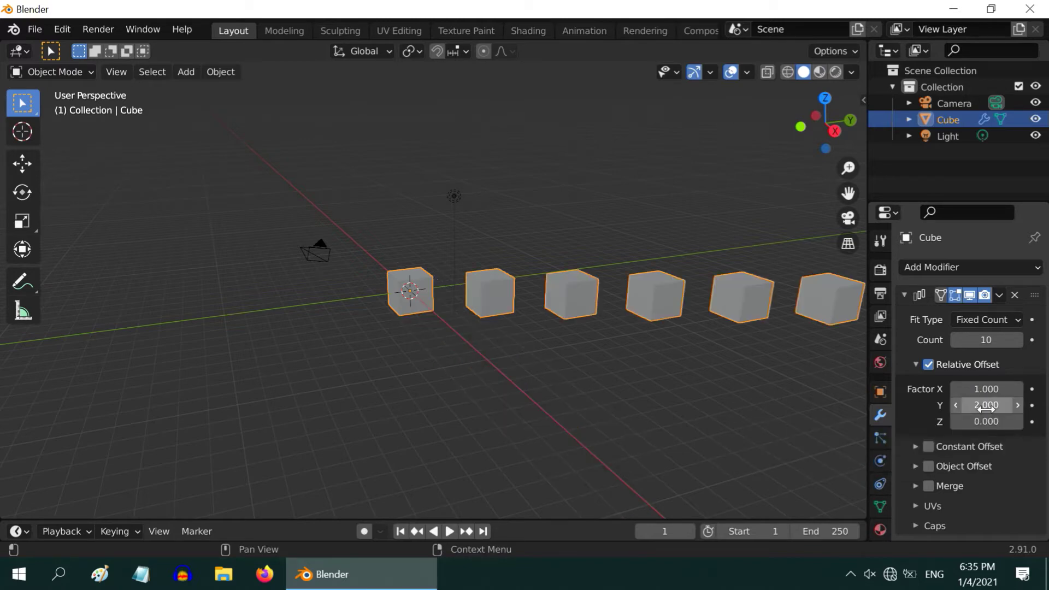
pyautogui.scroll(-3, 813, 348)
pyautogui.moveTo(811, 349); pyautogui.dragTo(529, 430, button='middle')
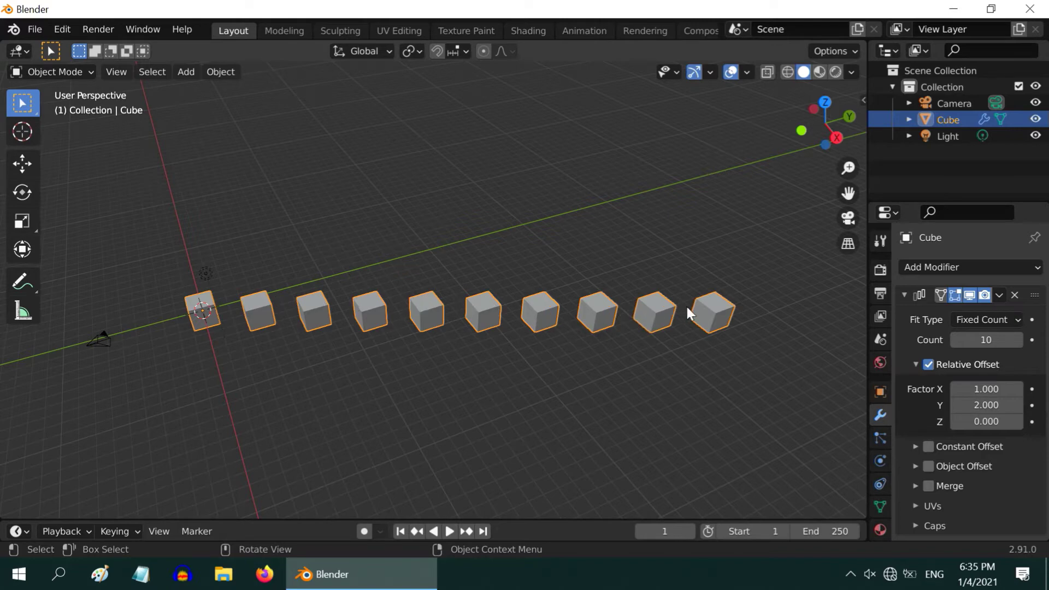
pyautogui.doubleClick(982, 389)
pyautogui.write('0')
pyautogui.press('Return')
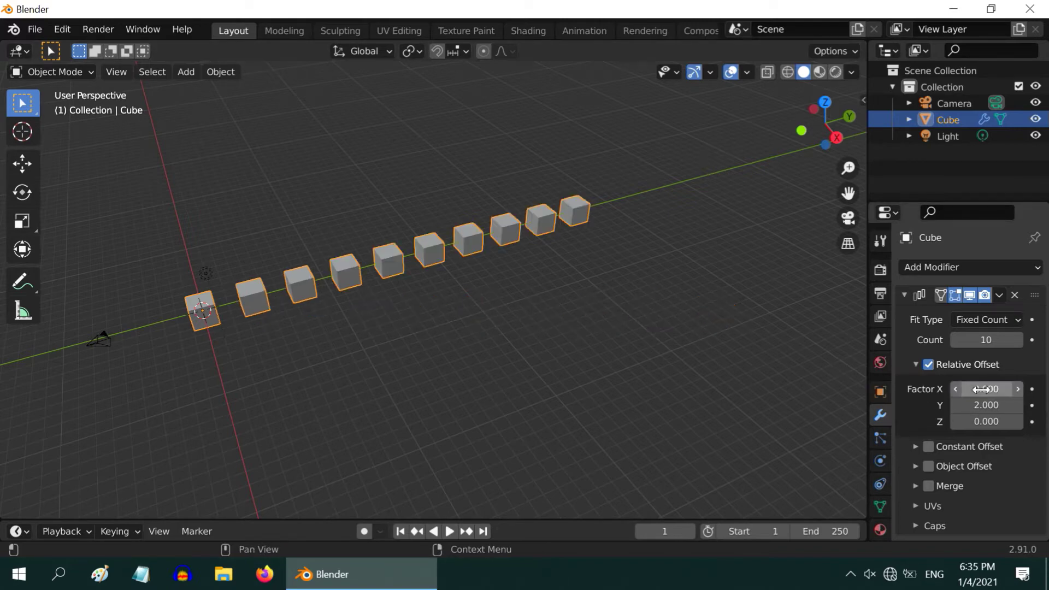
pyautogui.moveTo(631, 459); pyautogui.dragTo(585, 474, button='middle')
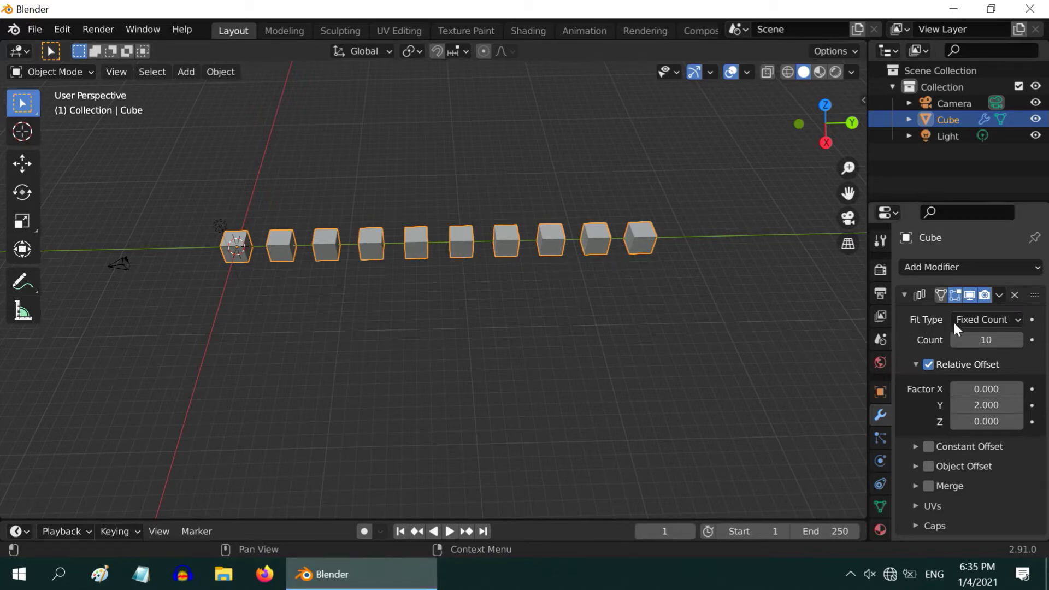
# Switch the array Fit Type to Fit Length with a 50 m length.
pyautogui.click(984, 320)
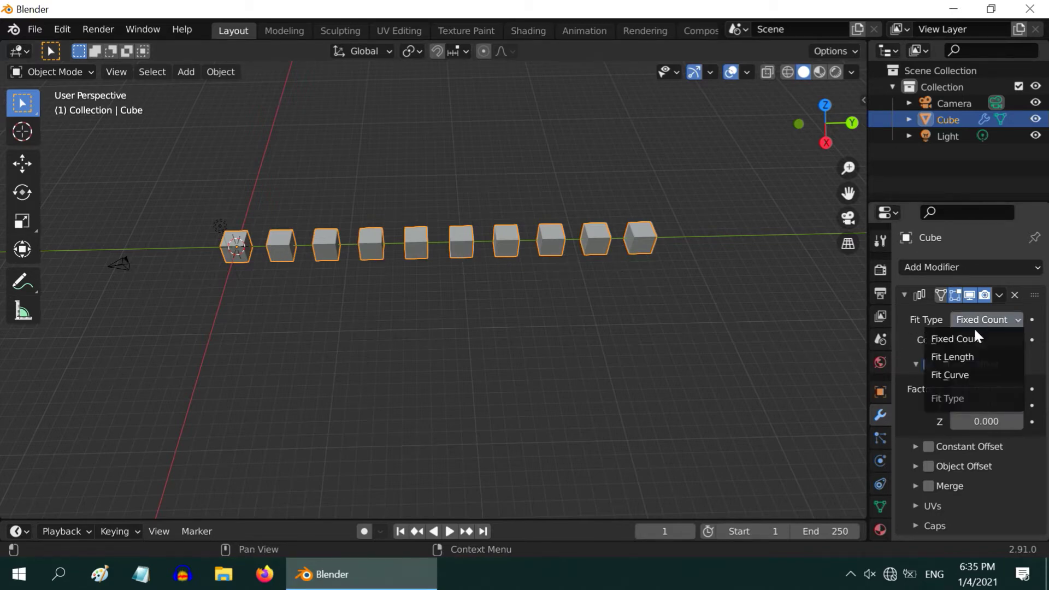
pyautogui.click(959, 357)
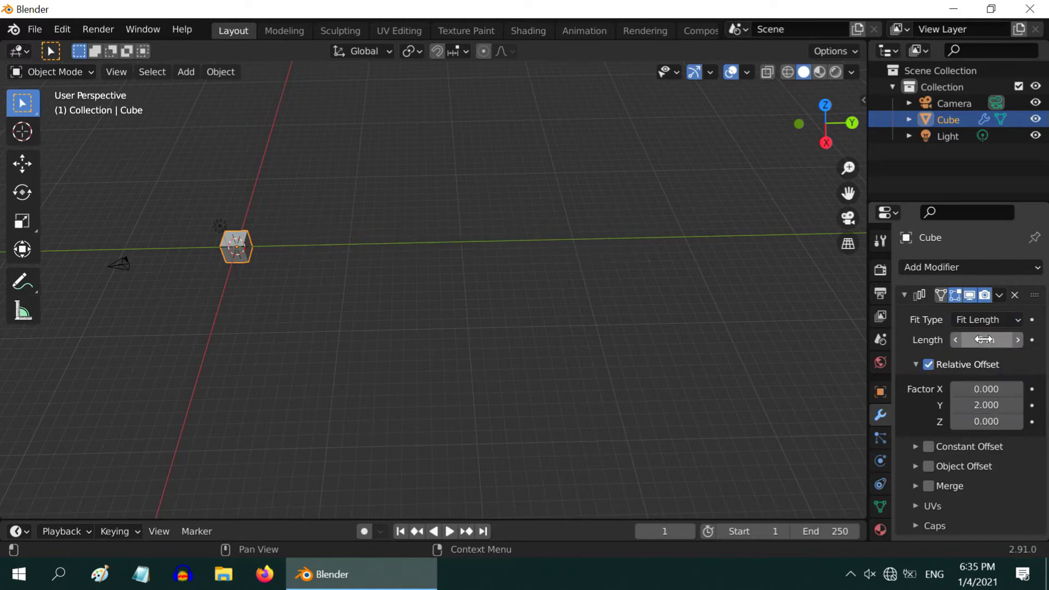
pyautogui.click(985, 340)
pyautogui.write('50')
pyautogui.press('Return')
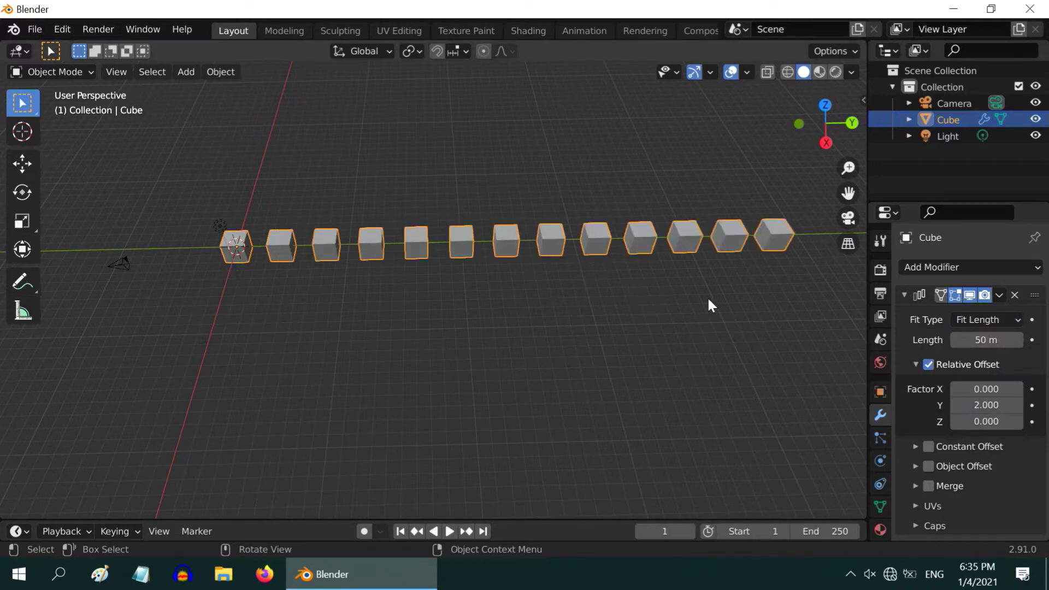
pyautogui.keyDown('shift'); pyautogui.moveTo(710, 301); pyautogui.dragTo(664, 330, button='middle'); pyautogui.keyUp('shift')
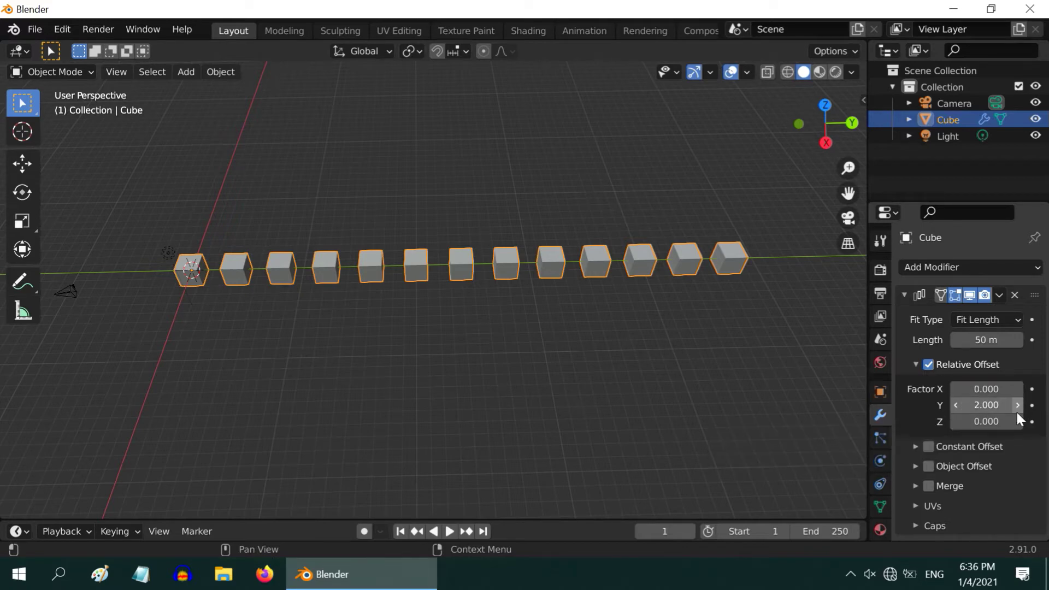
# Raise the Y relative offset factor to 5, leaving six spaced cubes.
pyautogui.click(989, 405)
pyautogui.write('5')
pyautogui.press('Return')
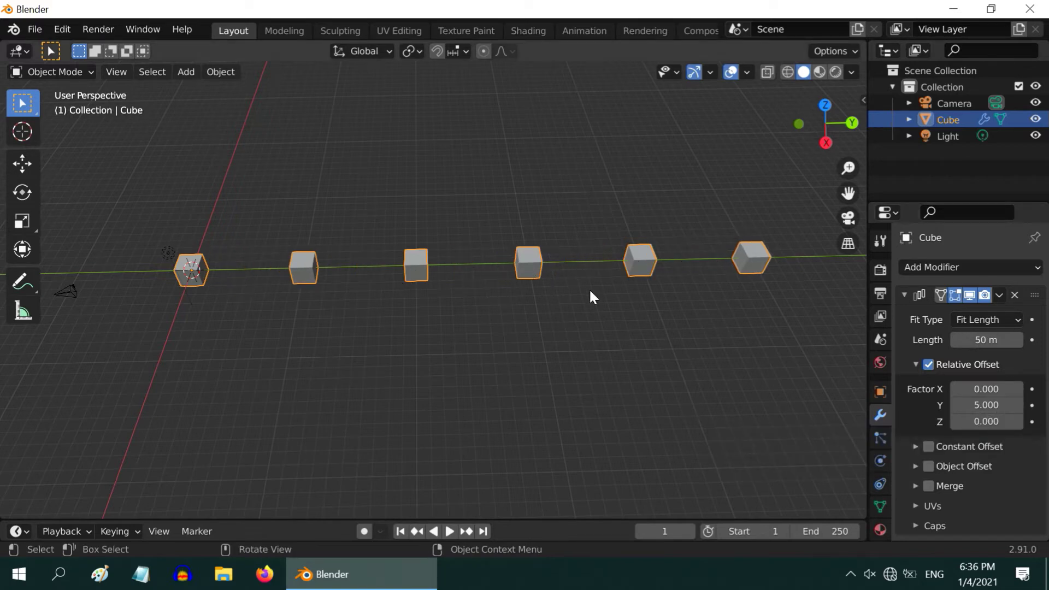
pyautogui.scroll(-1, 511, 303)
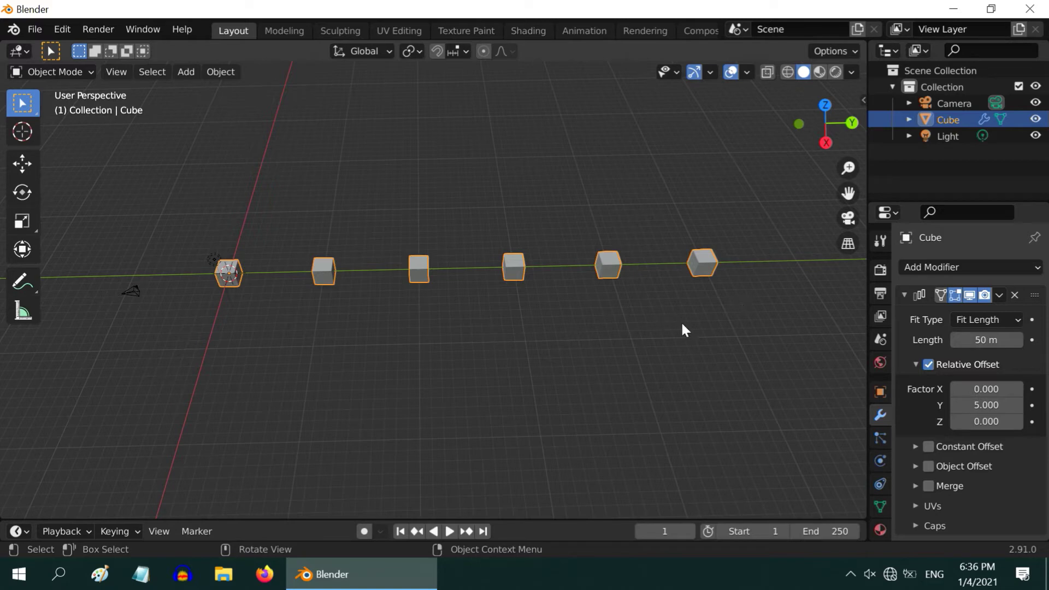
# Delete the cube's Array modifier and switch to top view.
pyautogui.click(1017, 294)
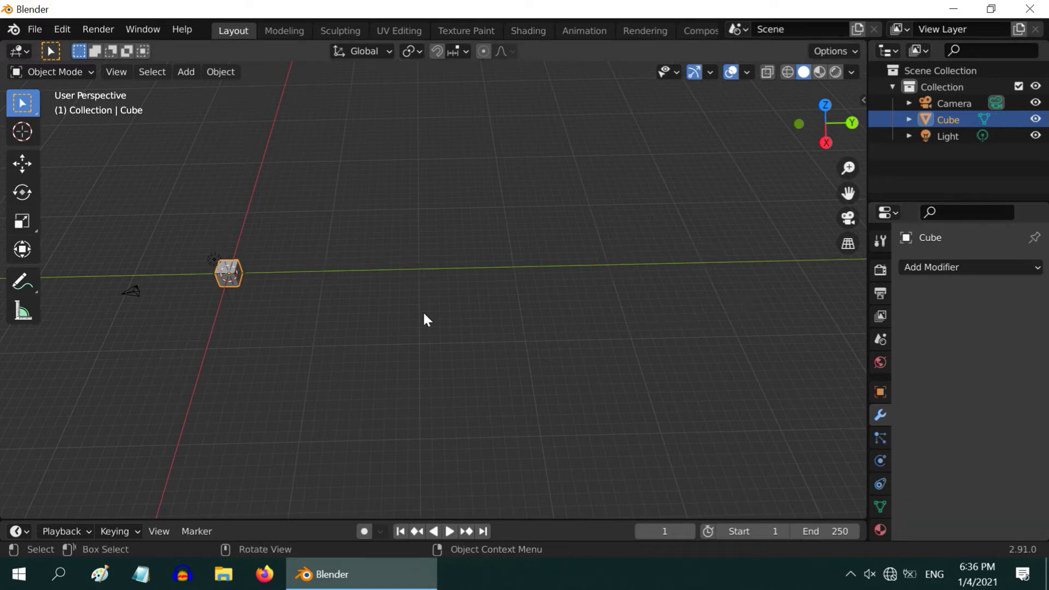
pyautogui.keyDown('shift'); pyautogui.moveTo(361, 314); pyautogui.dragTo(574, 323, button='middle'); pyautogui.keyUp('shift')
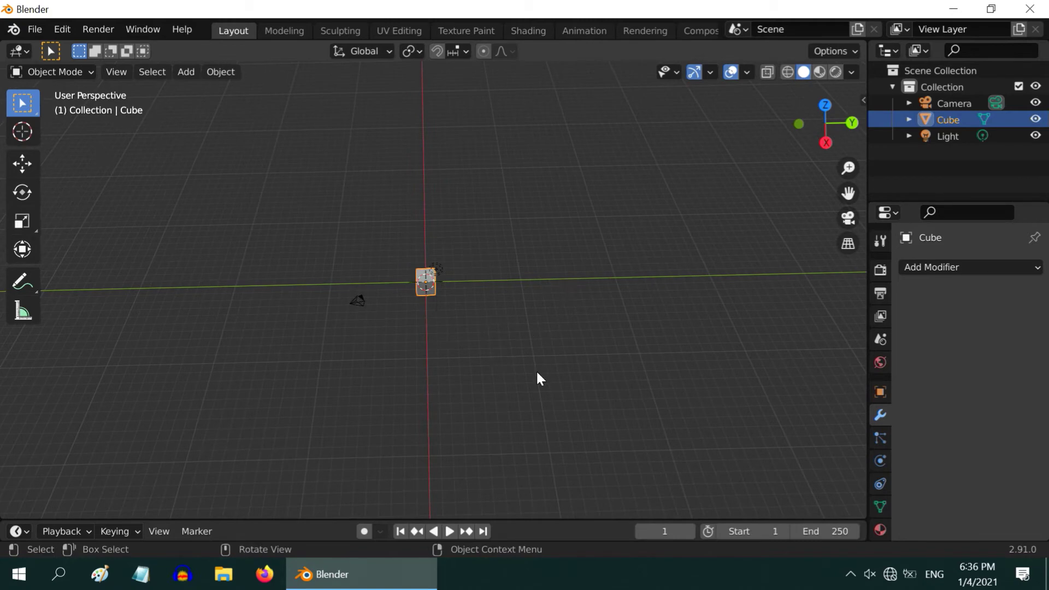
pyautogui.press('KP_7')
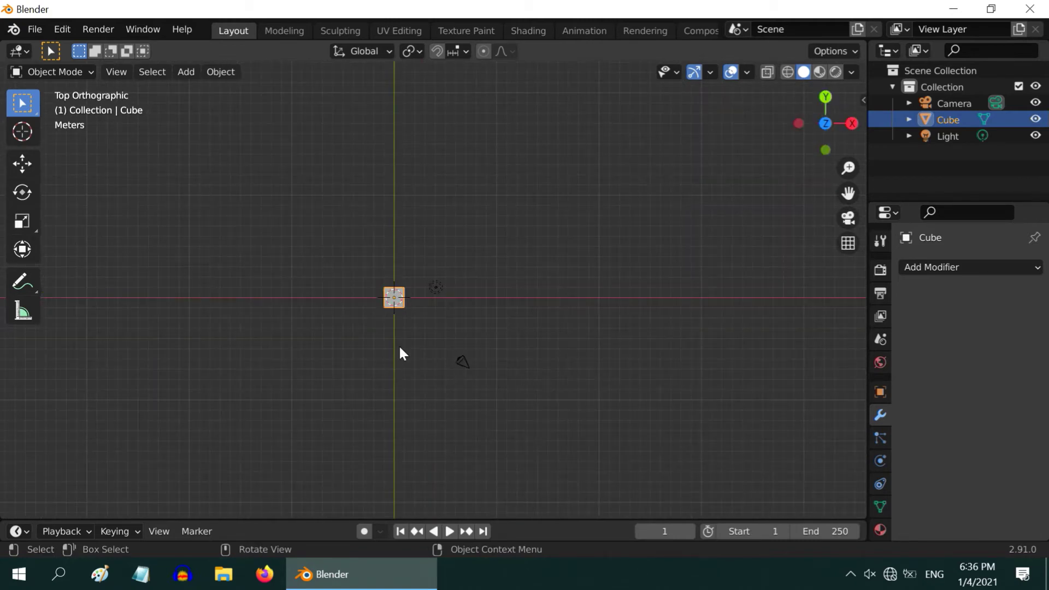
pyautogui.scroll(2, 391, 340)
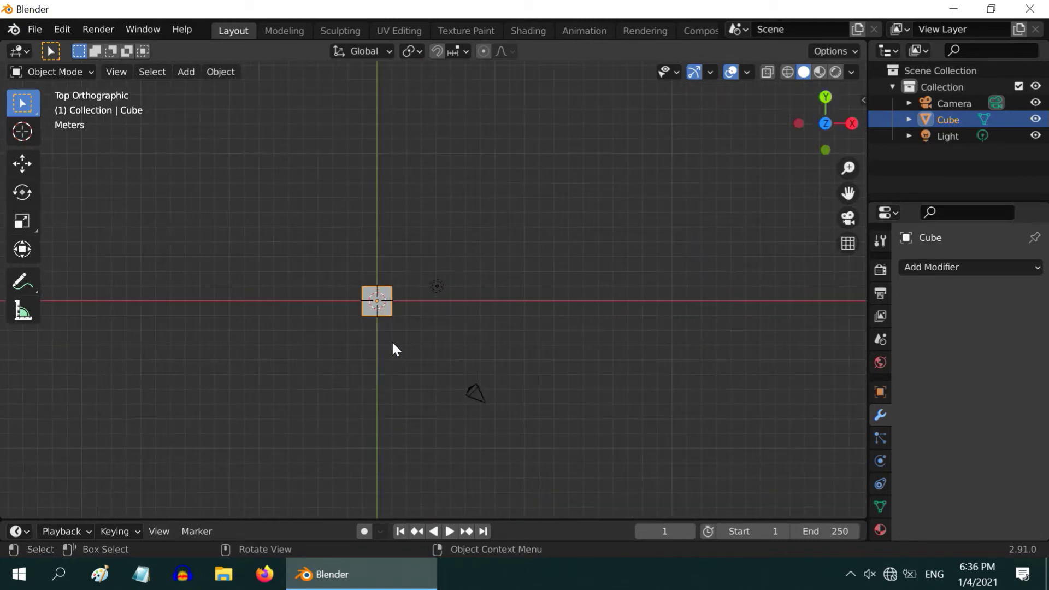
# Add a Bezier circle curve and scale it up by 5.
pyautogui.click(180, 77)
pyautogui.moveTo(206, 107)
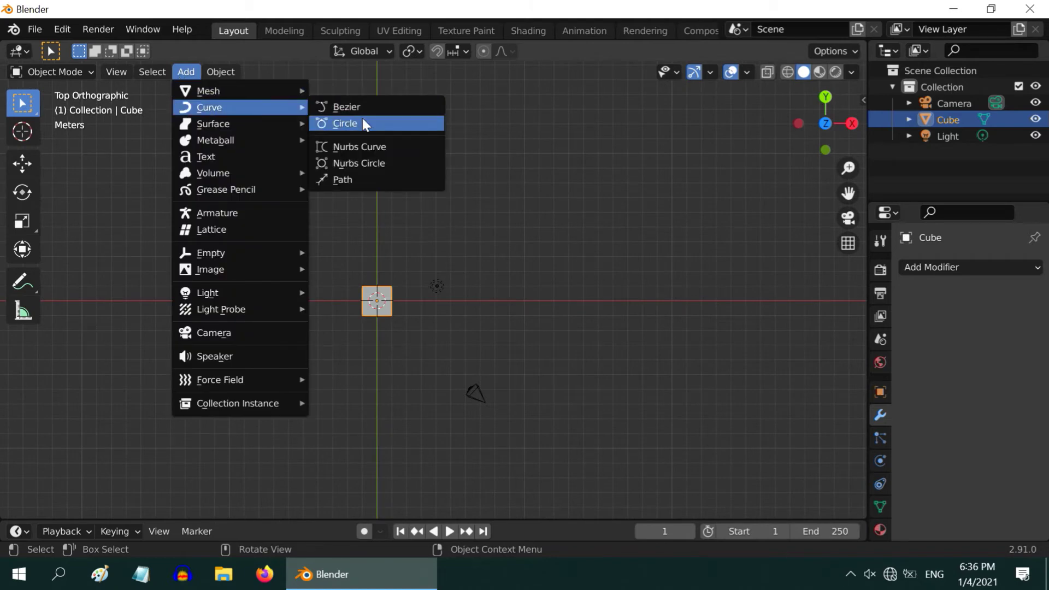
pyautogui.click(365, 124)
pyautogui.press('s')
pyautogui.press('5')
pyautogui.press('Return')
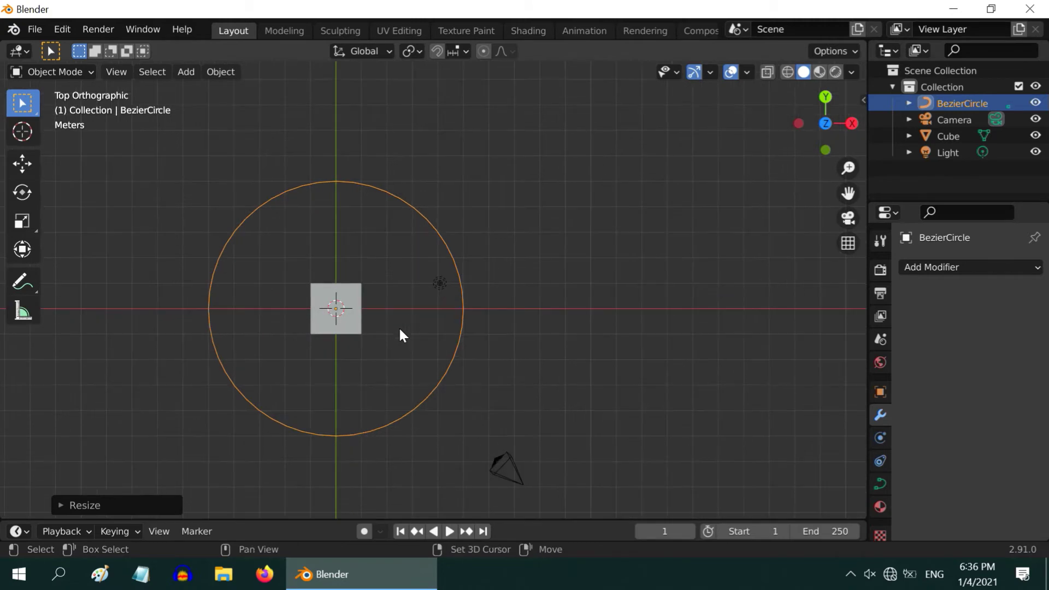
pyautogui.scroll(3, 399, 326)
# Add a UV sphere and set its X location to 5 m.
pyautogui.click(224, 72)
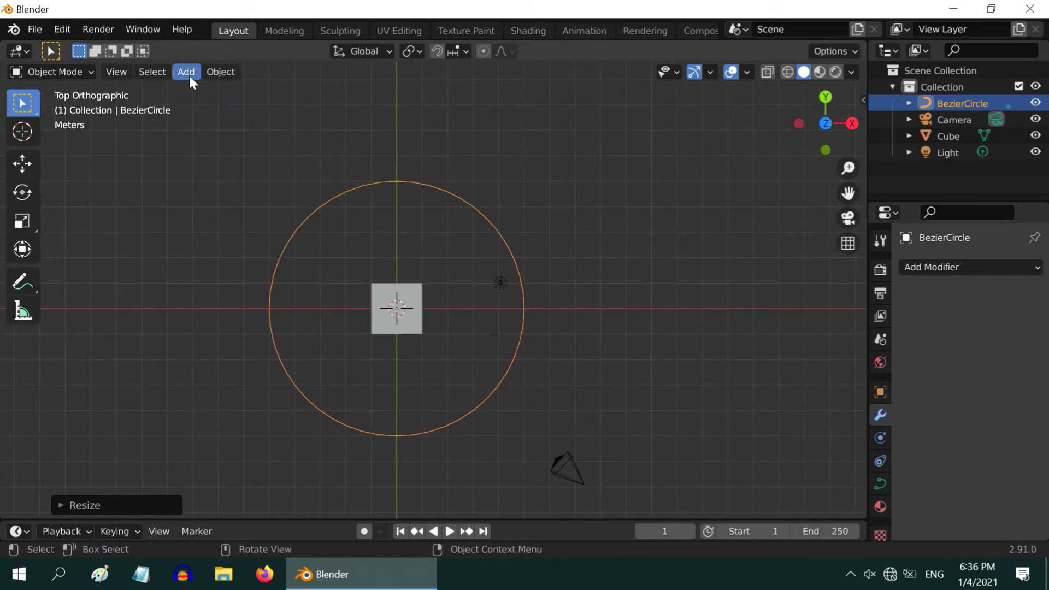
pyautogui.moveTo(197, 88)
pyautogui.click(352, 138)
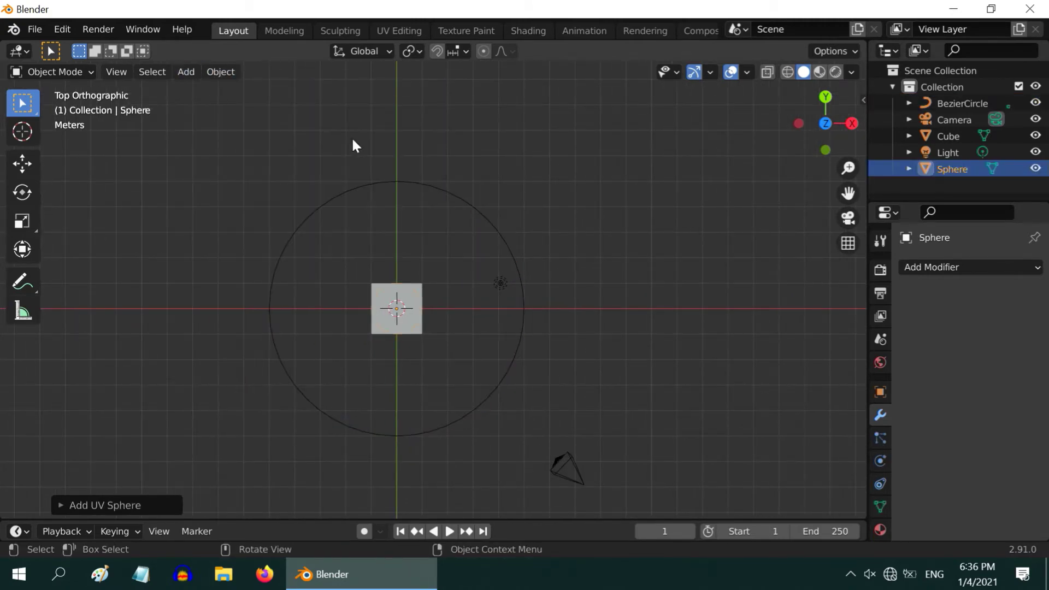
pyautogui.click(880, 391)
pyautogui.click(979, 317)
pyautogui.write('5')
pyautogui.press('Return')
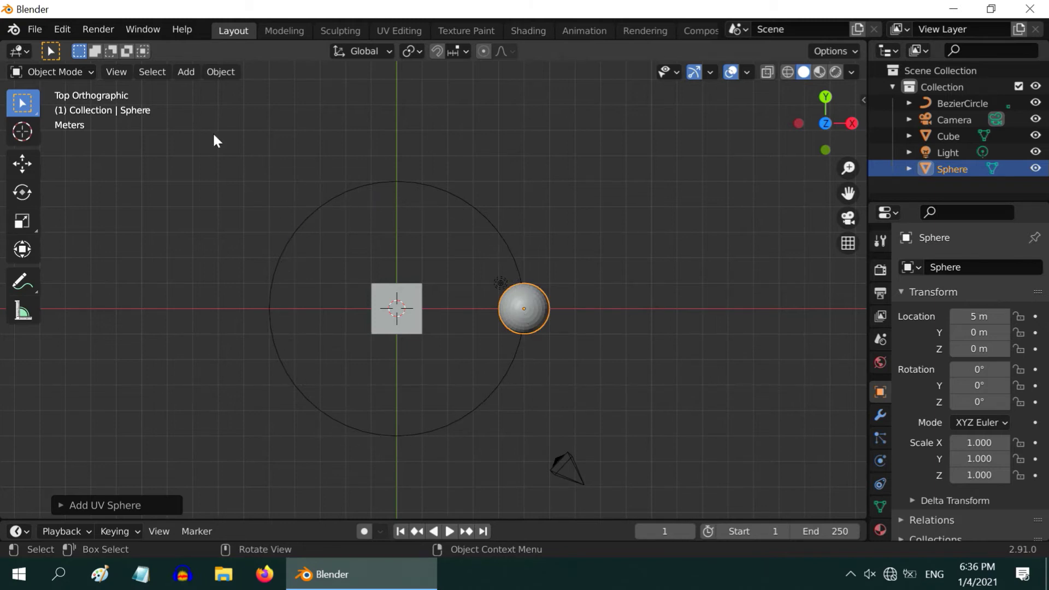
# Add a Suzanne monkey and move it up-right onto the circle above the sphere.
pyautogui.click(184, 74)
pyautogui.moveTo(248, 89)
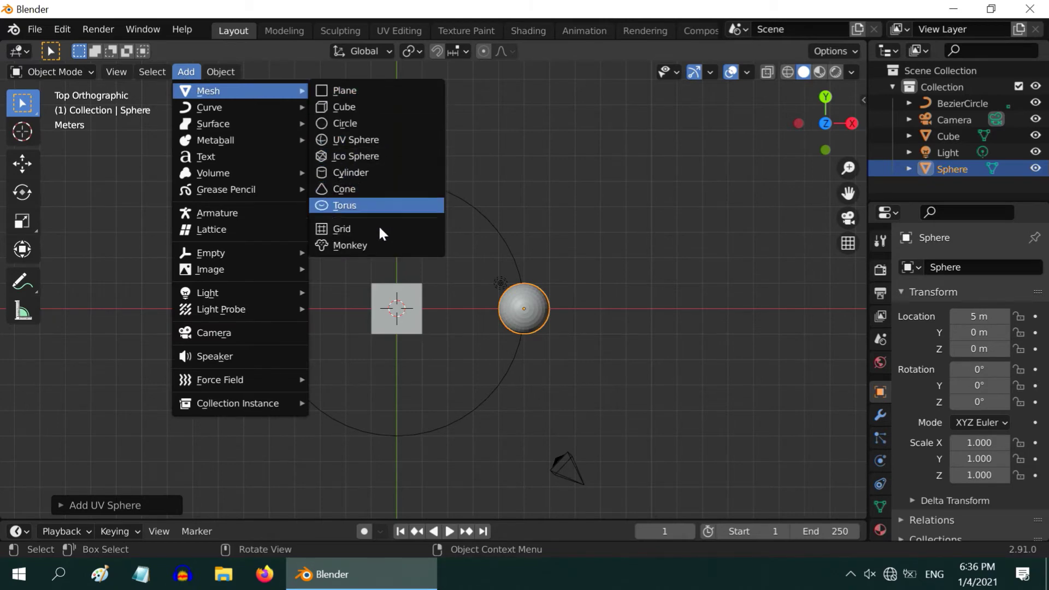
pyautogui.click(372, 247)
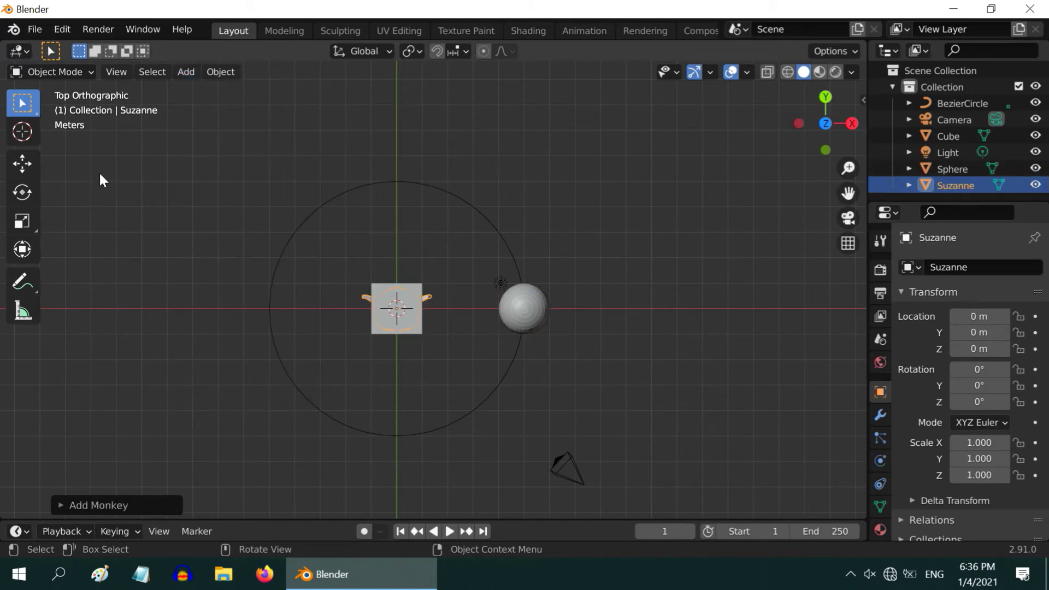
pyautogui.click(22, 163)
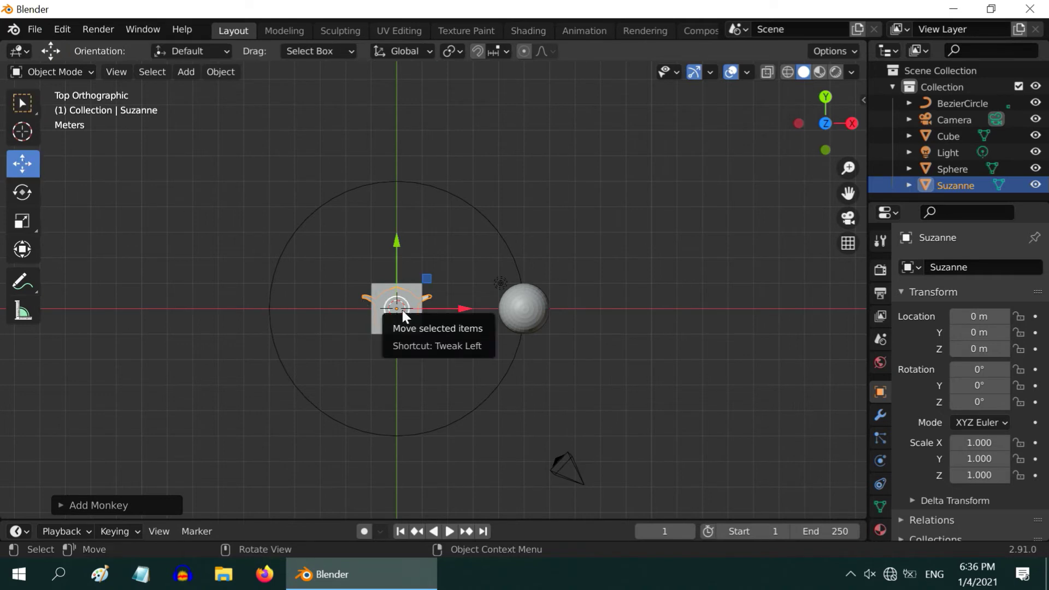
pyautogui.moveTo(403, 310); pyautogui.dragTo(510, 235)
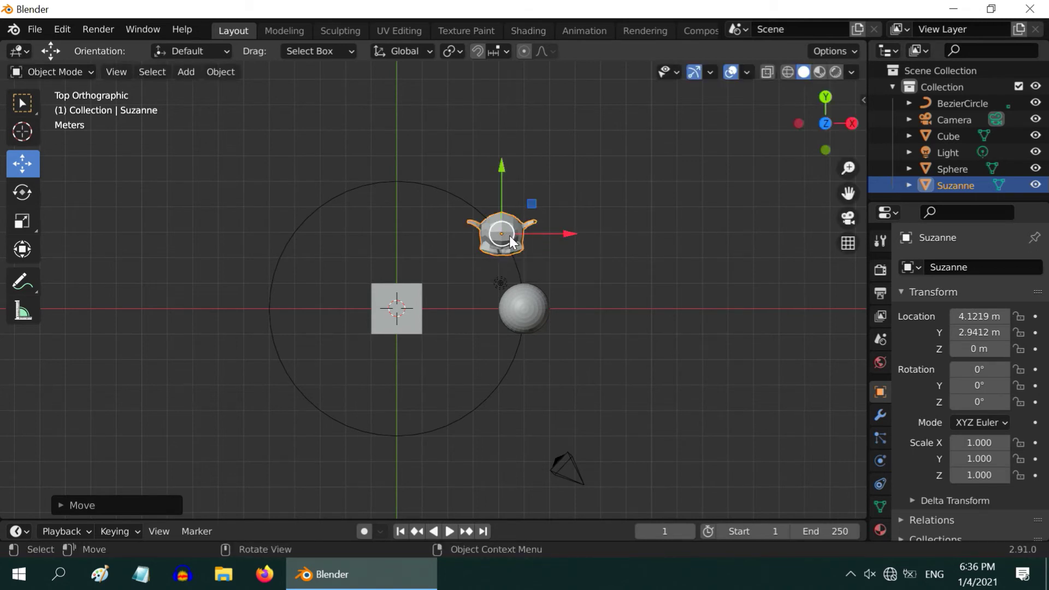
pyautogui.click(526, 306)
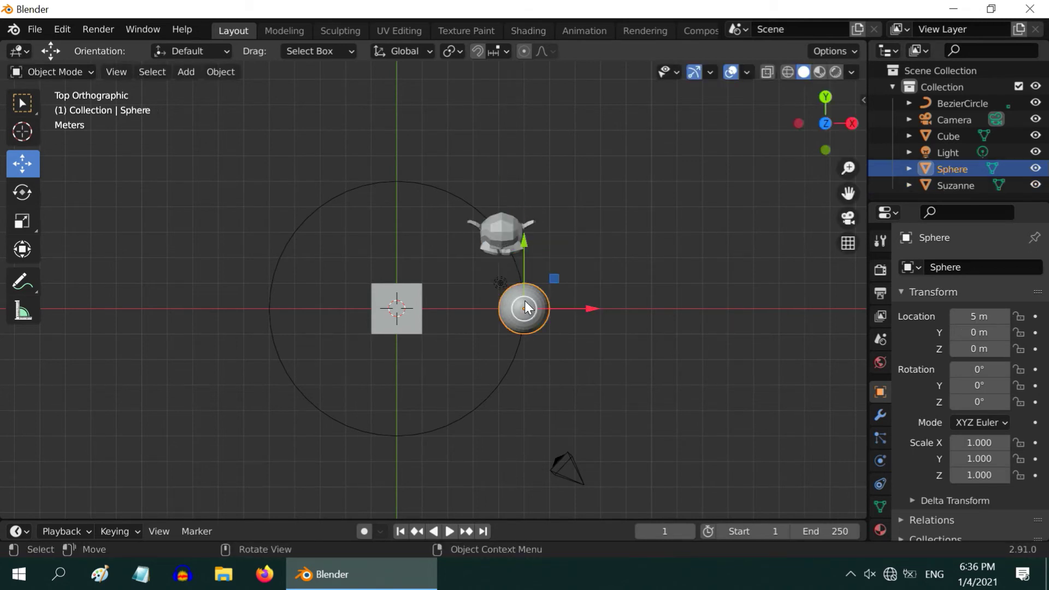
pyautogui.click(24, 102)
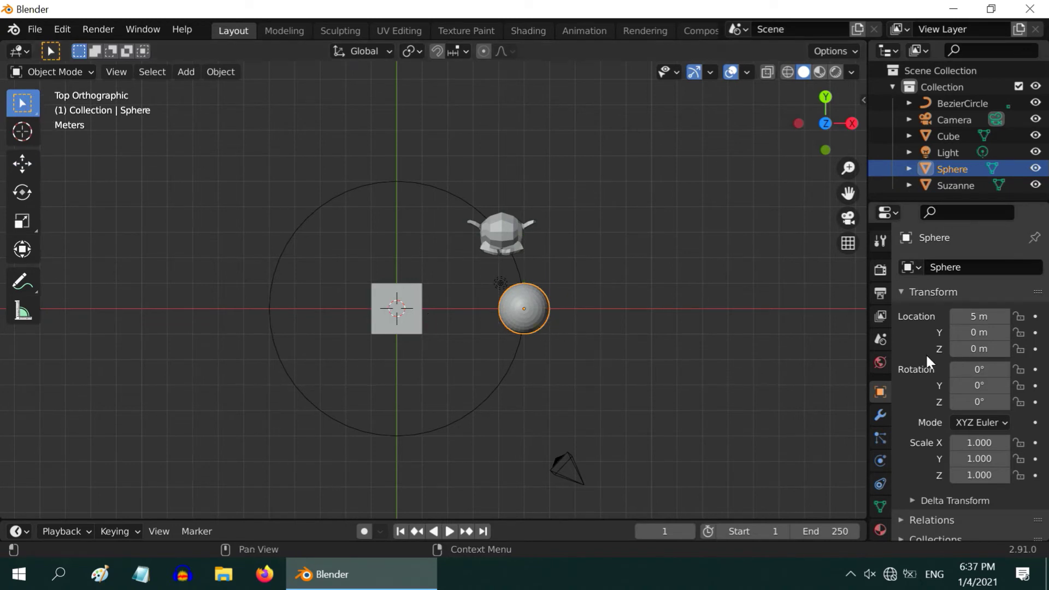
# Add an Array modifier to the sphere with Fit Type Fit Curve and Curve BezierCircle.
pyautogui.click(880, 415)
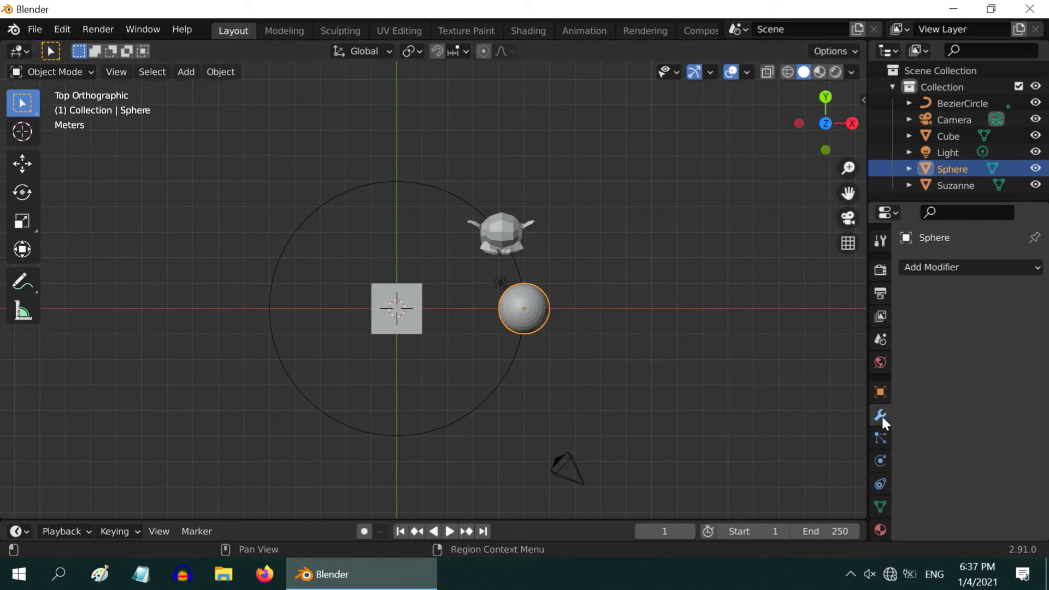
pyautogui.click(942, 271)
pyautogui.click(709, 313)
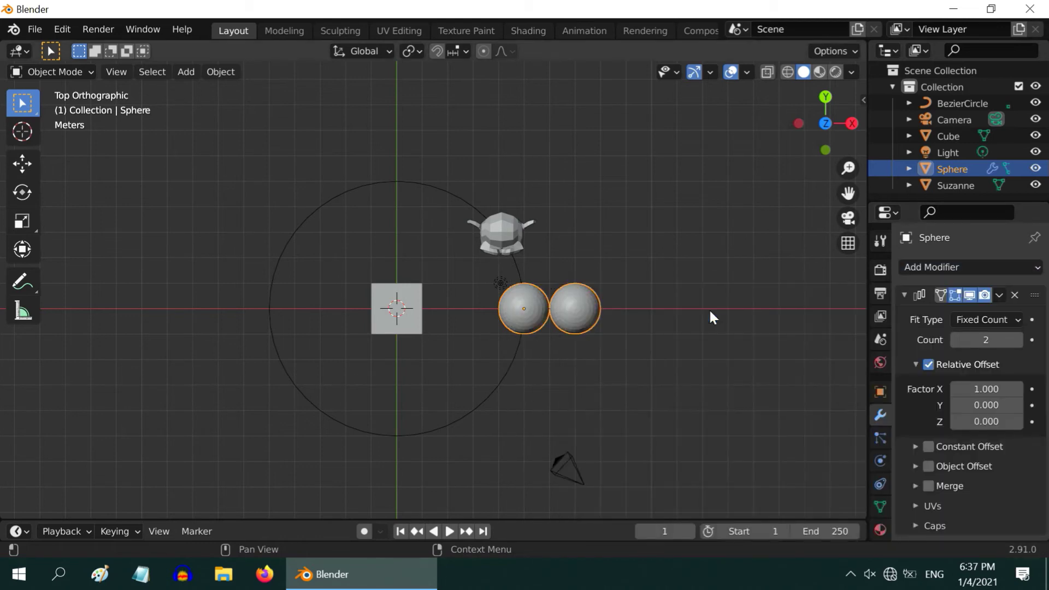
pyautogui.click(969, 325)
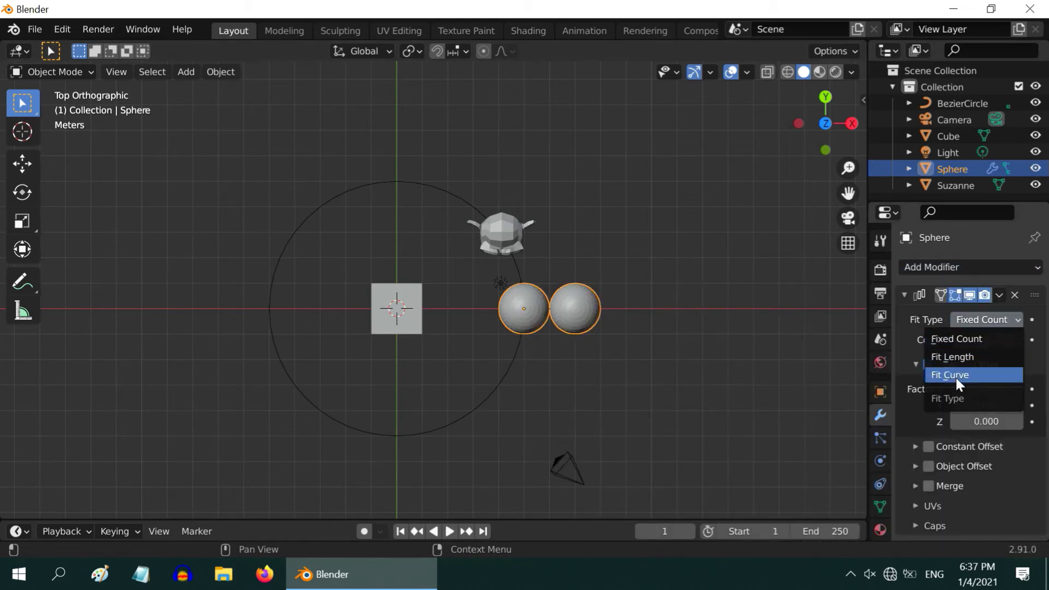
pyautogui.click(955, 375)
pyautogui.click(961, 343)
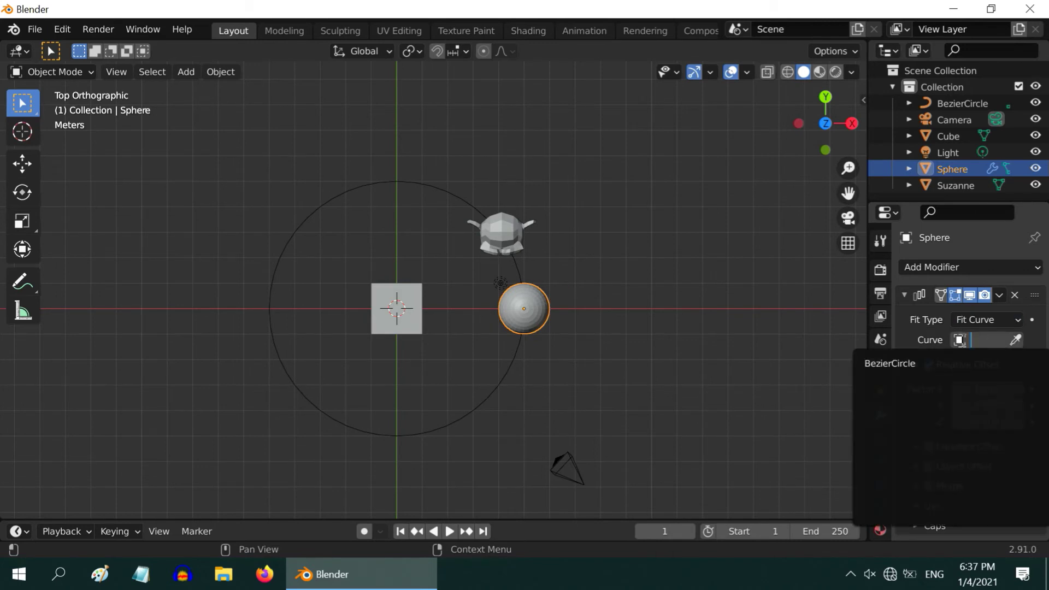
pyautogui.click(898, 364)
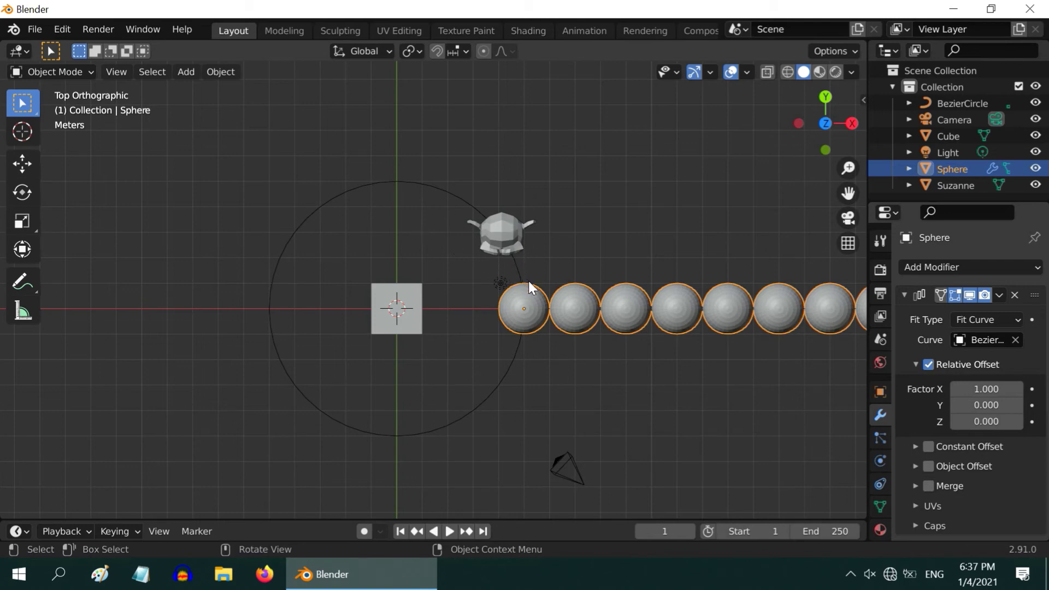
# Replace the sphere array's Relative Offset with Object Offset using Suzanne.
pyautogui.click(927, 364)
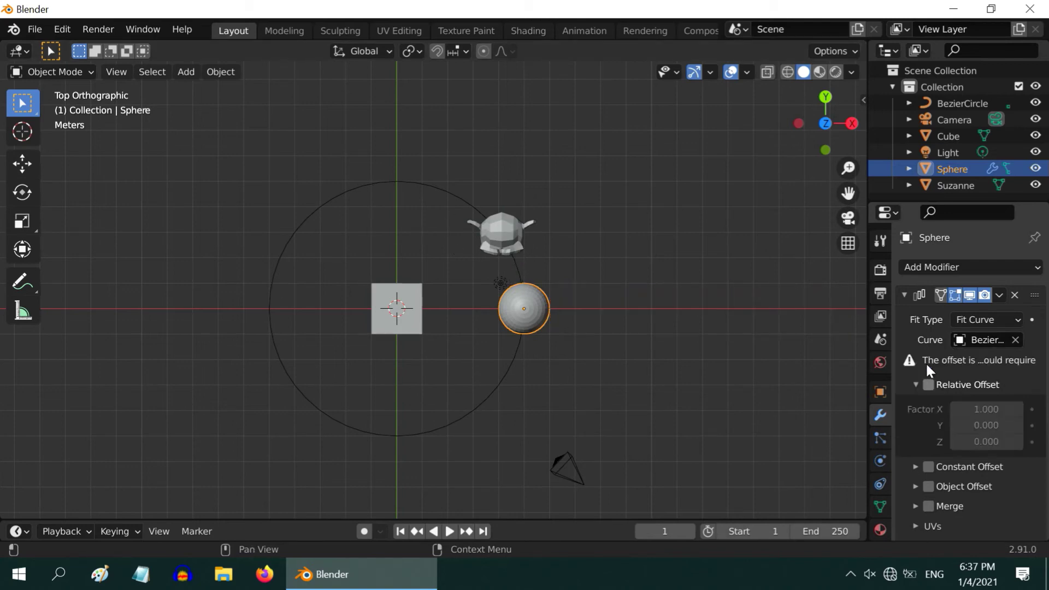
pyautogui.click(928, 486)
pyautogui.click(914, 487)
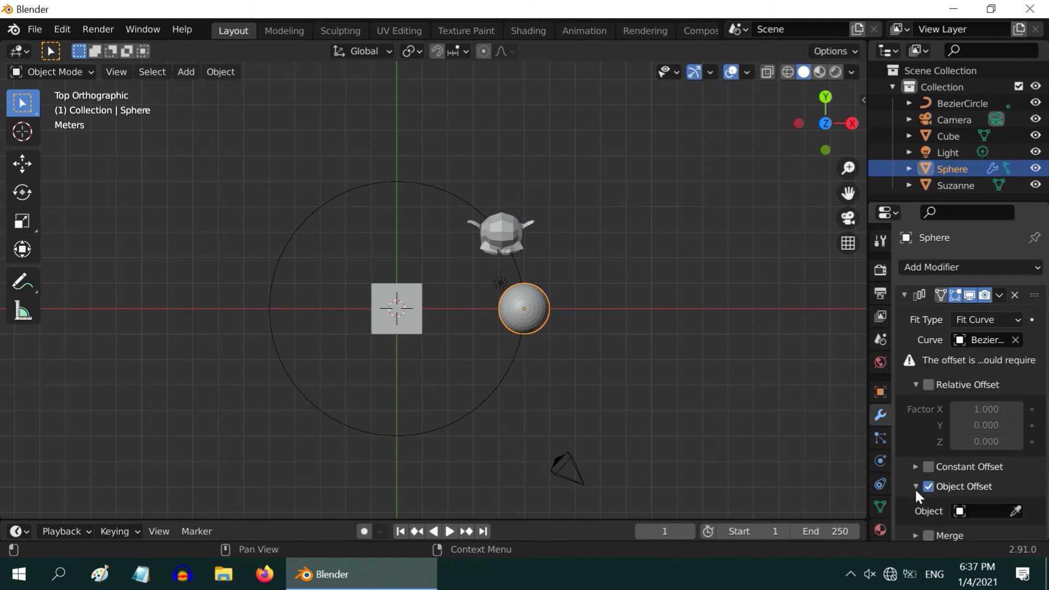
pyautogui.click(961, 511)
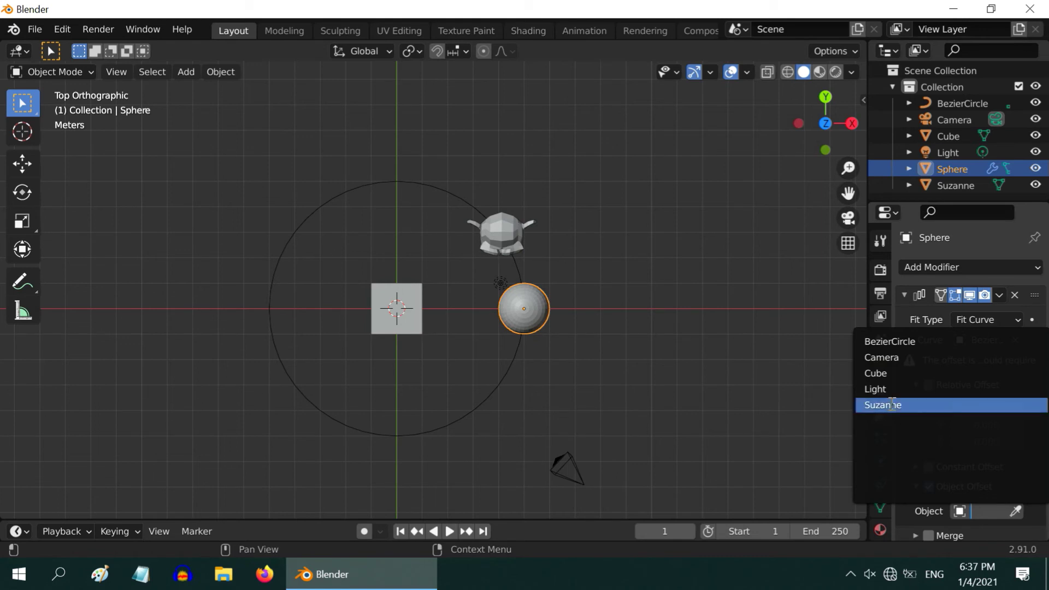
pyautogui.click(891, 404)
pyautogui.scroll(-1, 565, 280)
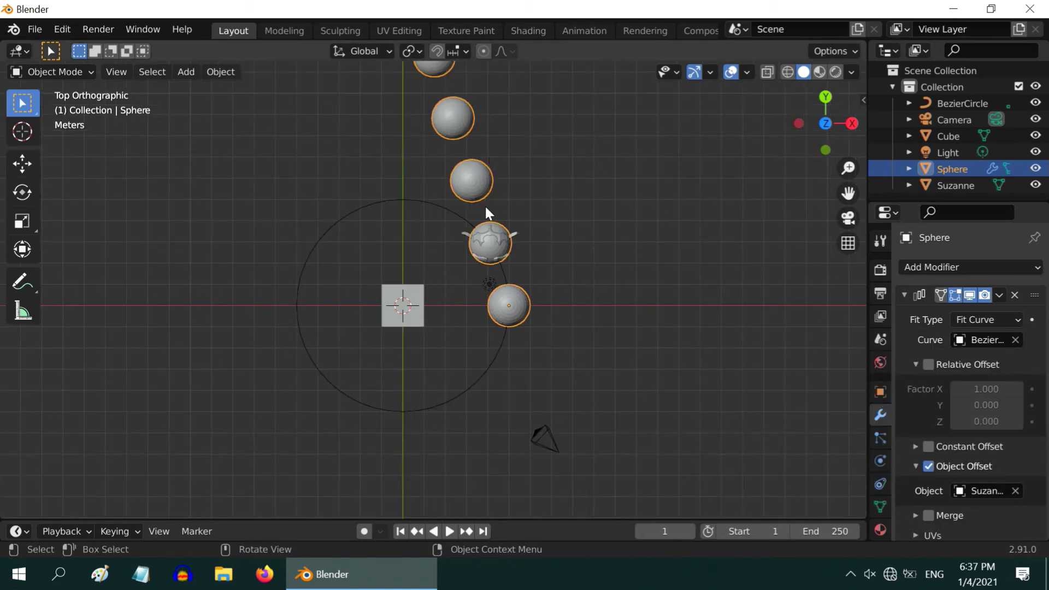
pyautogui.scroll(1, 484, 205)
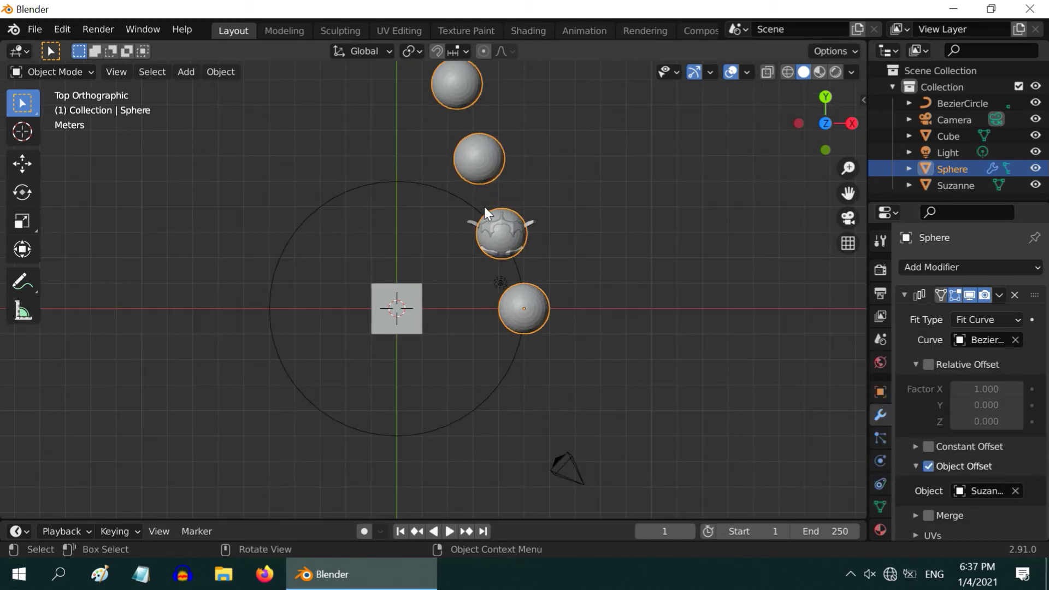
# Select Suzanne and set its Z rotation to 36° in the Object properties.
pyautogui.click(946, 180)
pyautogui.click(879, 387)
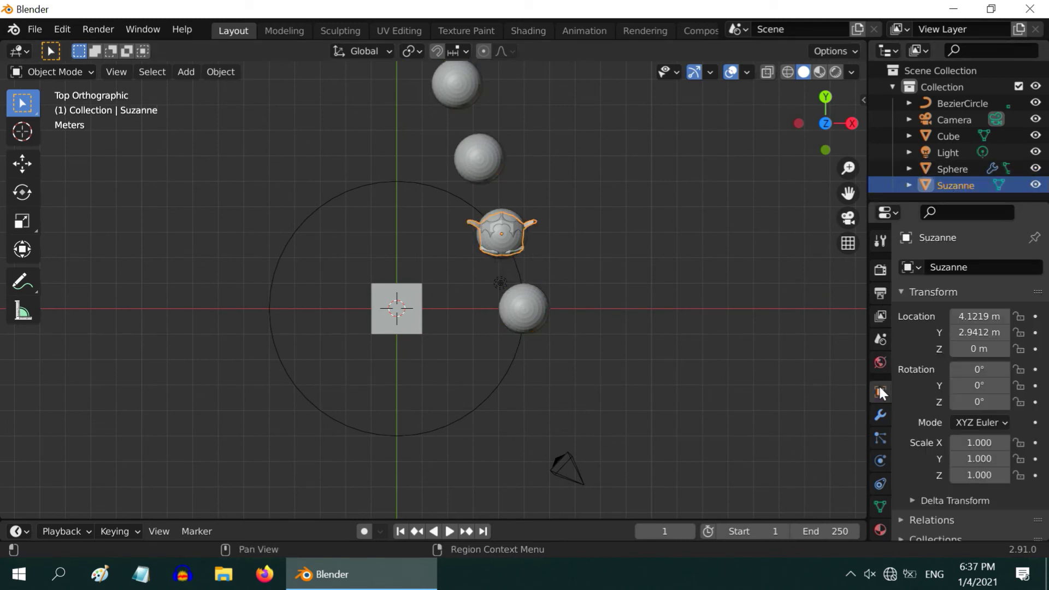
pyautogui.click(985, 402)
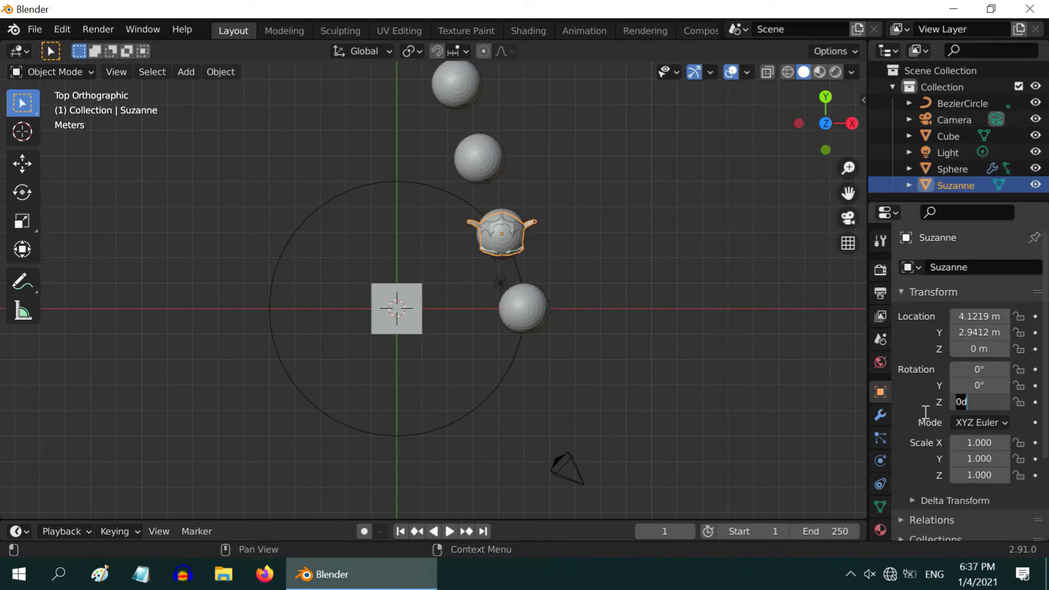
pyautogui.write('36')
pyautogui.press('Return')
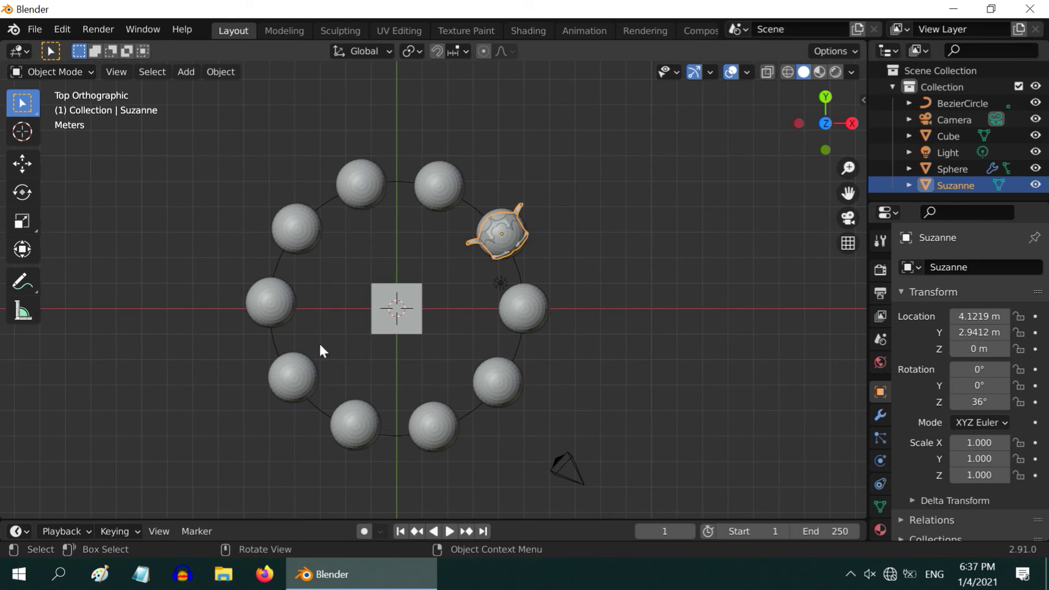
# Hide Suzanne in the Outliner, then select the arrayed sphere.
pyautogui.click(1036, 187)
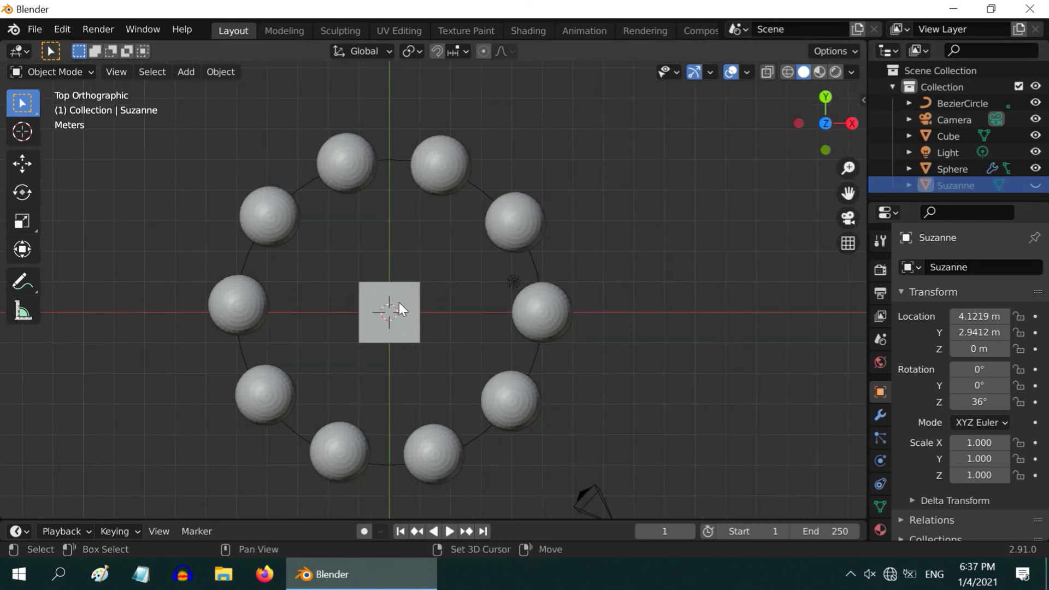
pyautogui.scroll(1, 399, 303)
pyautogui.keyDown('shift'); pyautogui.moveTo(399, 303); pyautogui.dragTo(466, 280, button='middle'); pyautogui.keyUp('shift')
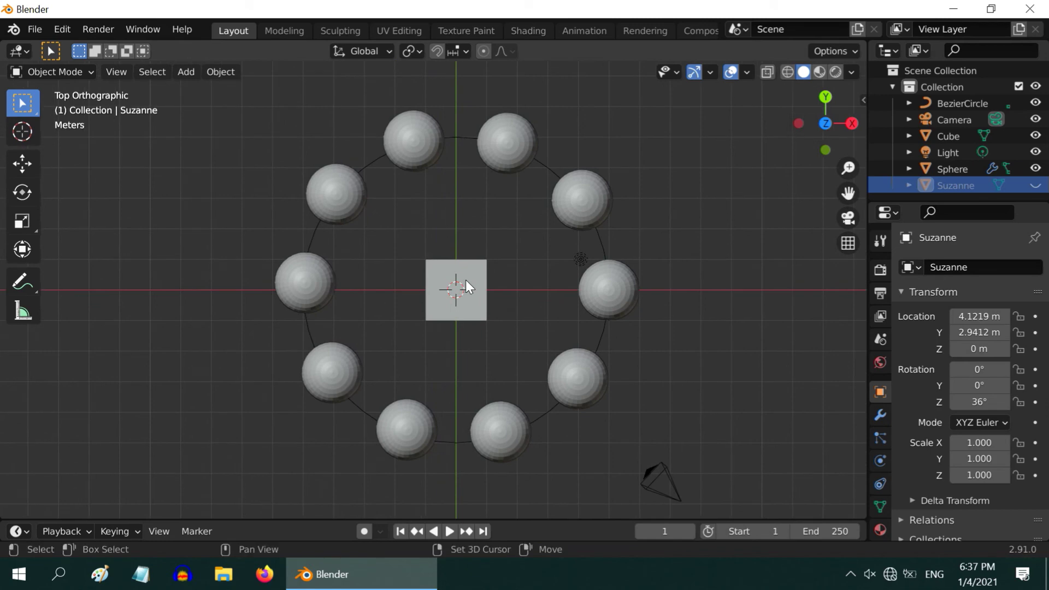
pyautogui.click(612, 284)
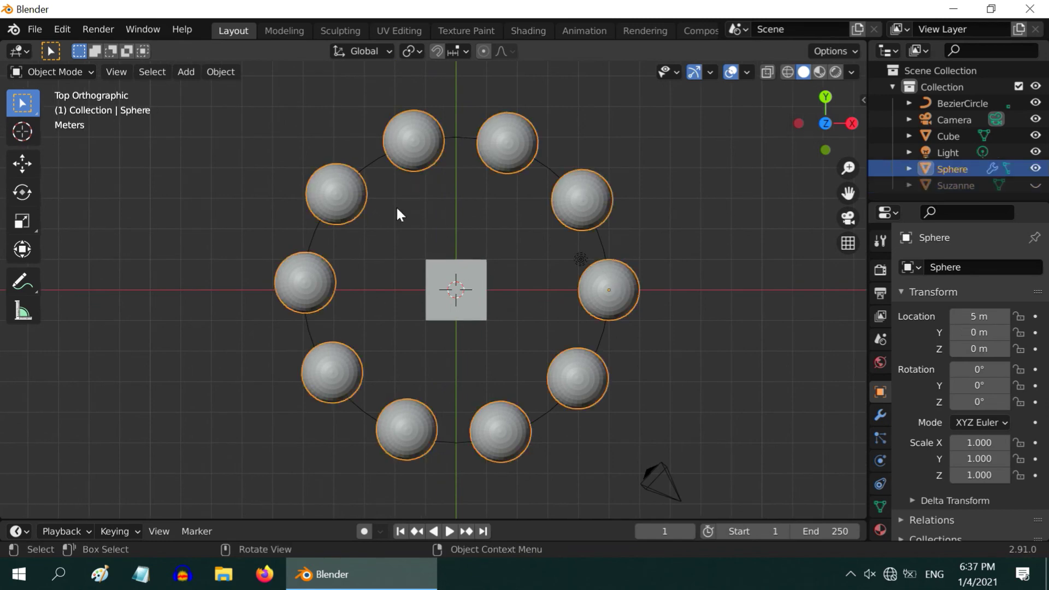
# Give the sphere a new material with an orange Base Color and view it in Rendered shading.
pyautogui.click(879, 529)
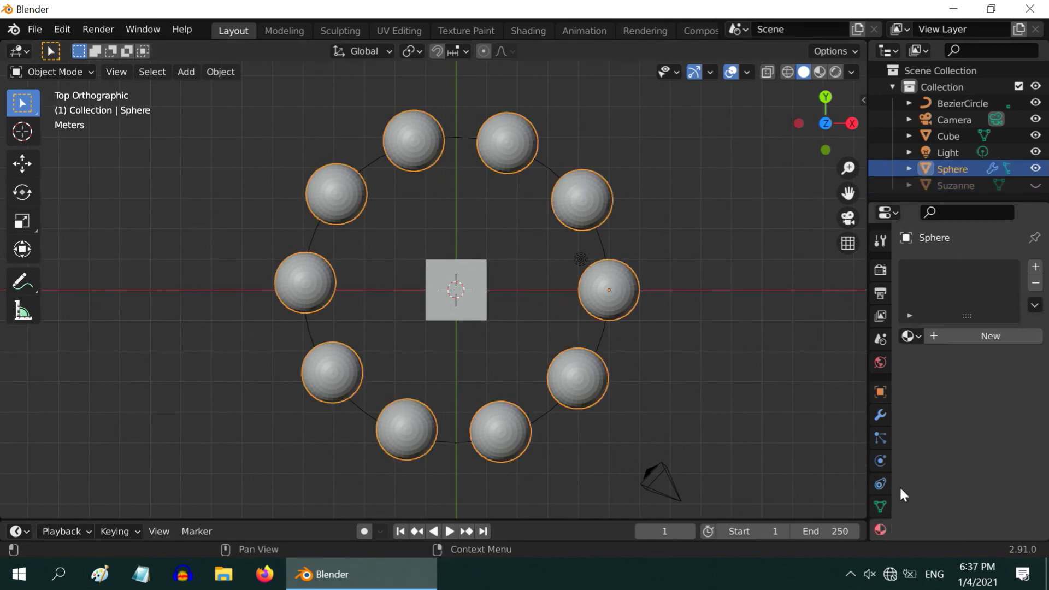
pyautogui.click(947, 336)
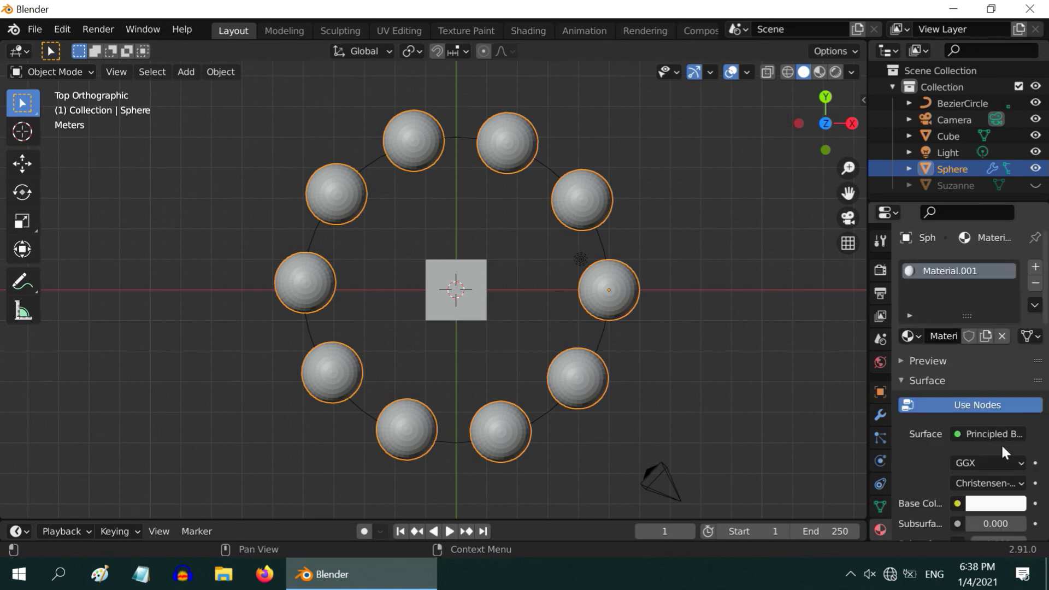
pyautogui.click(998, 504)
pyautogui.click(916, 377)
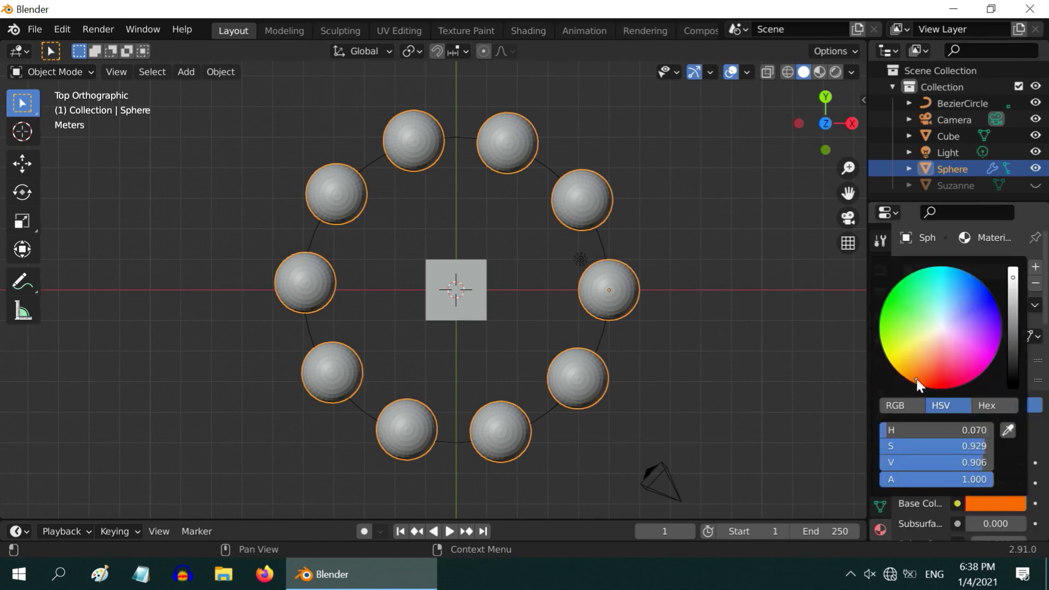
pyautogui.click(836, 71)
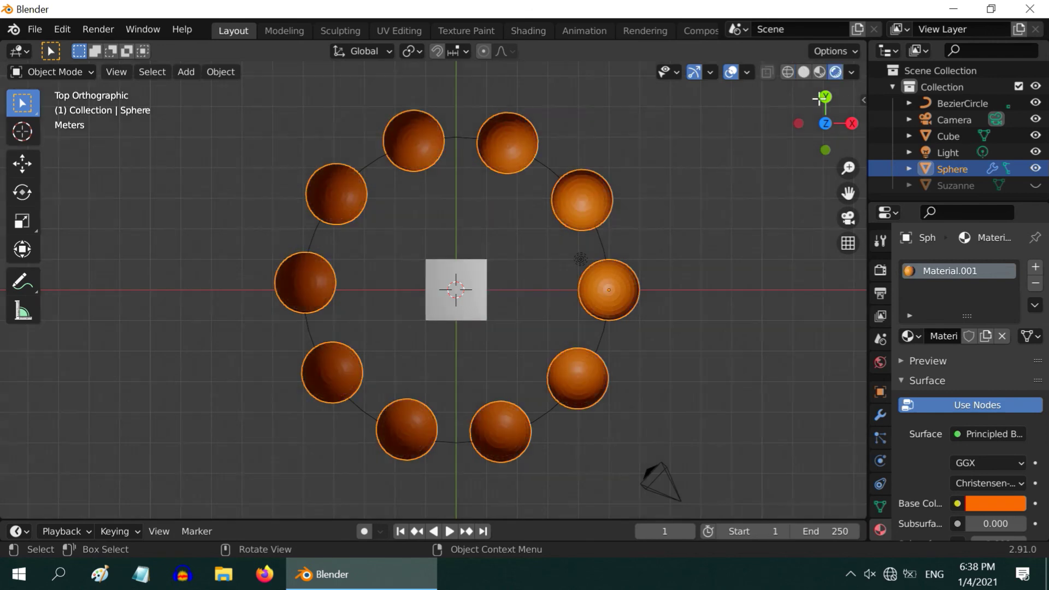
pyautogui.moveTo(636, 378); pyautogui.dragTo(636, 379, button='middle')
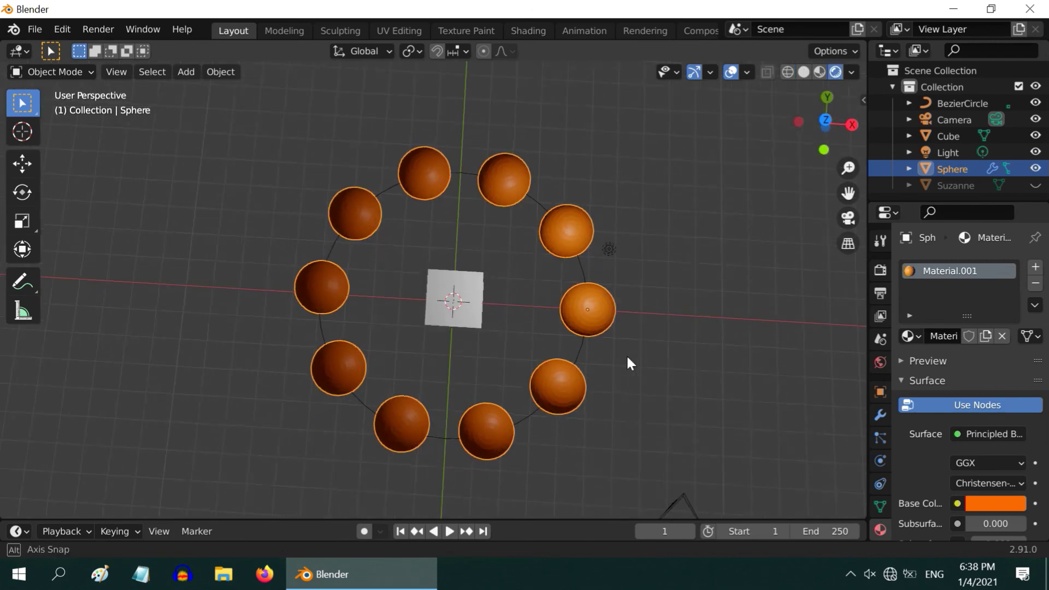
pyautogui.moveTo(628, 364); pyautogui.dragTo(534, 356, button='middle')
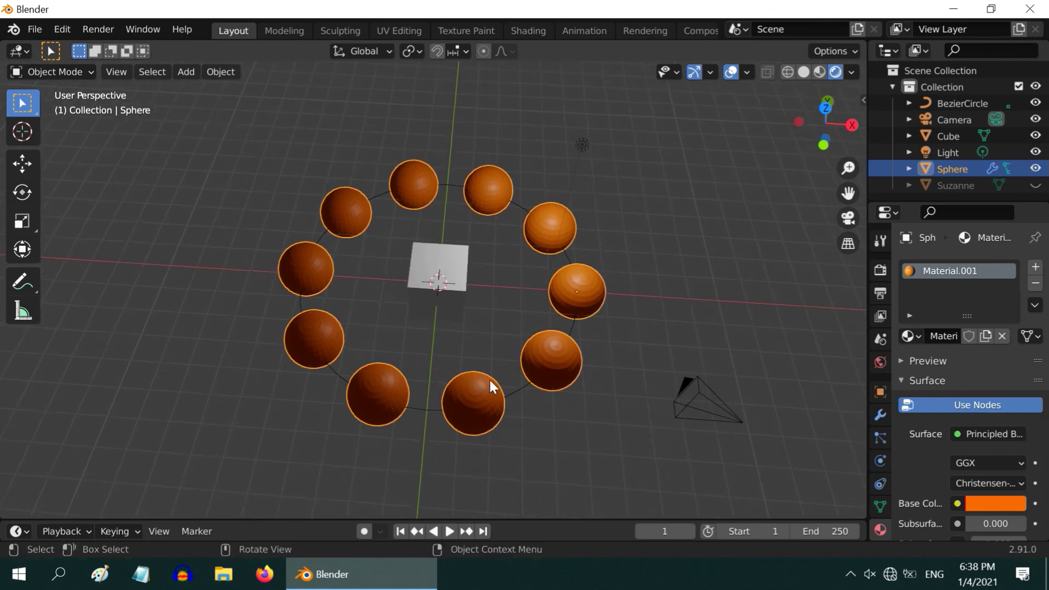
pyautogui.keyDown('ctrl'); pyautogui.moveTo(508, 412); pyautogui.dragTo(506, 352, button='middle'); pyautogui.keyUp('ctrl')
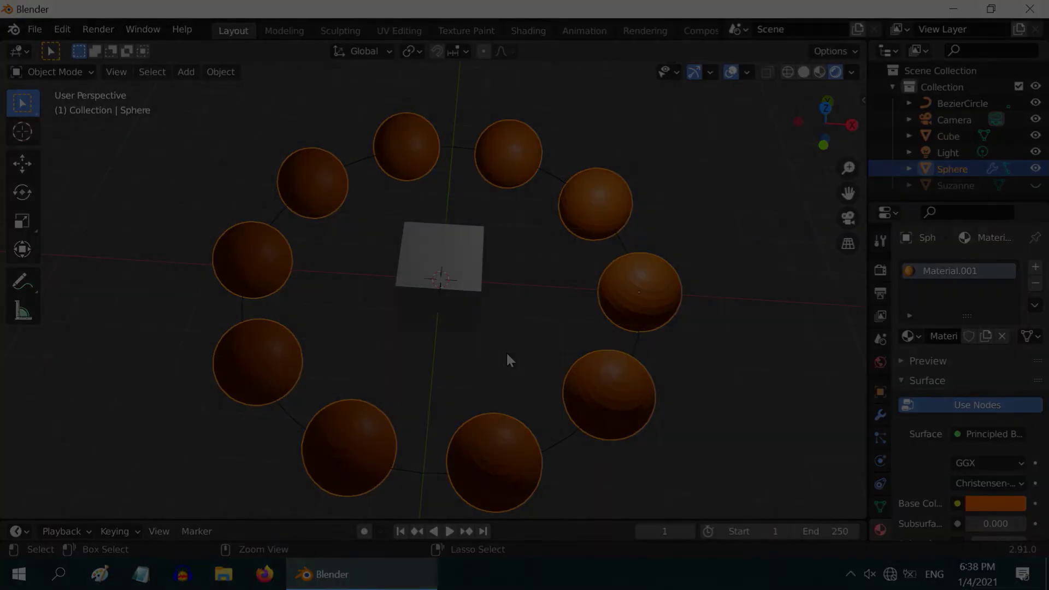